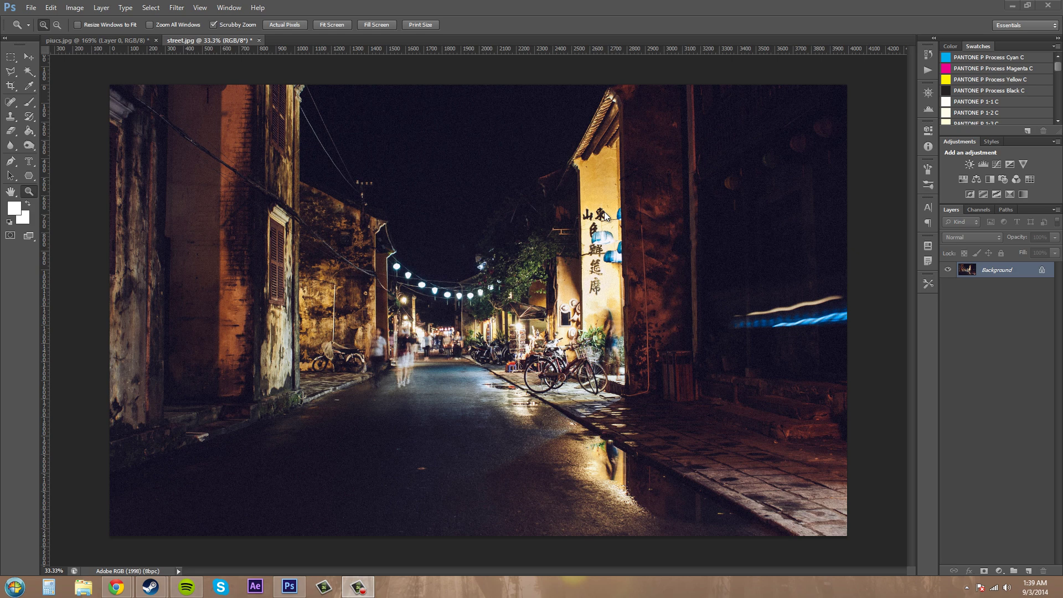
Step: Look over the Image menu's Auto Tone and Auto Color commands without applying either
left_click(71, 9)
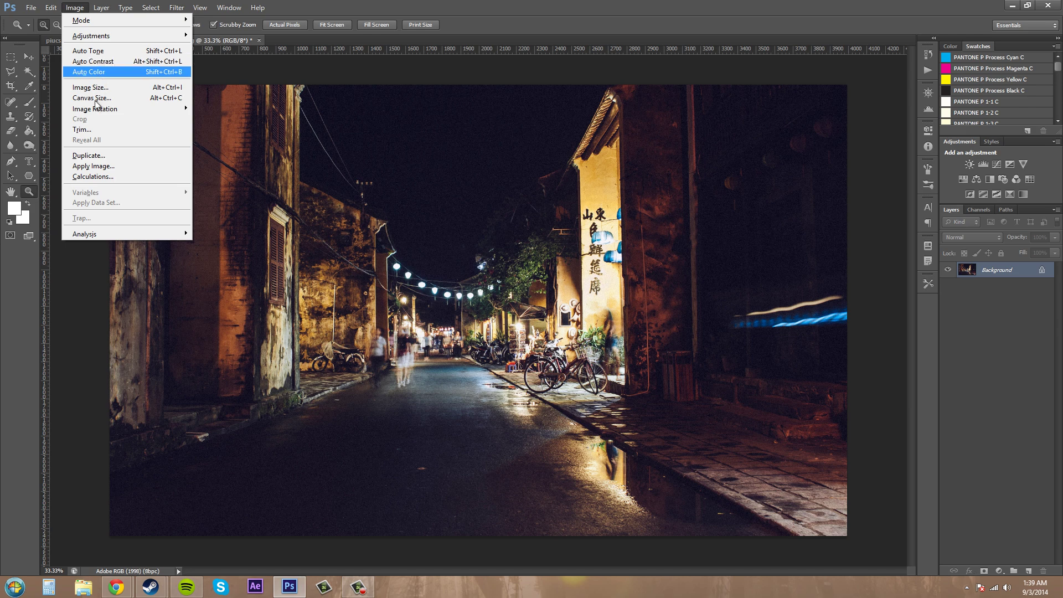
left_click(91, 273)
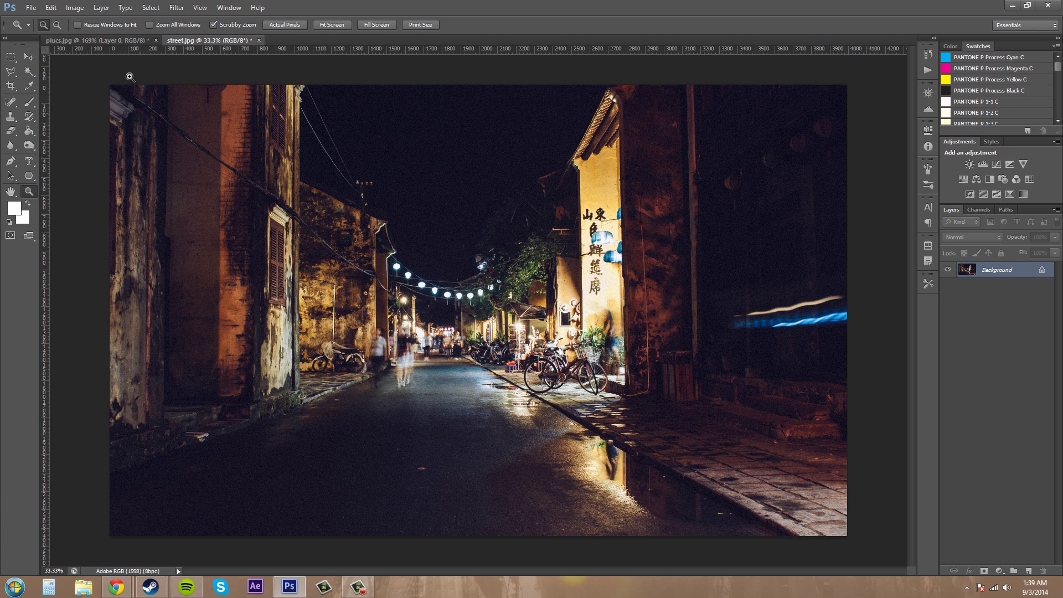
Step: Switch to pixcs.jpg, zoom out to see the whole photo, reselect Layer 0, and open the Image menu
left_click(118, 43)
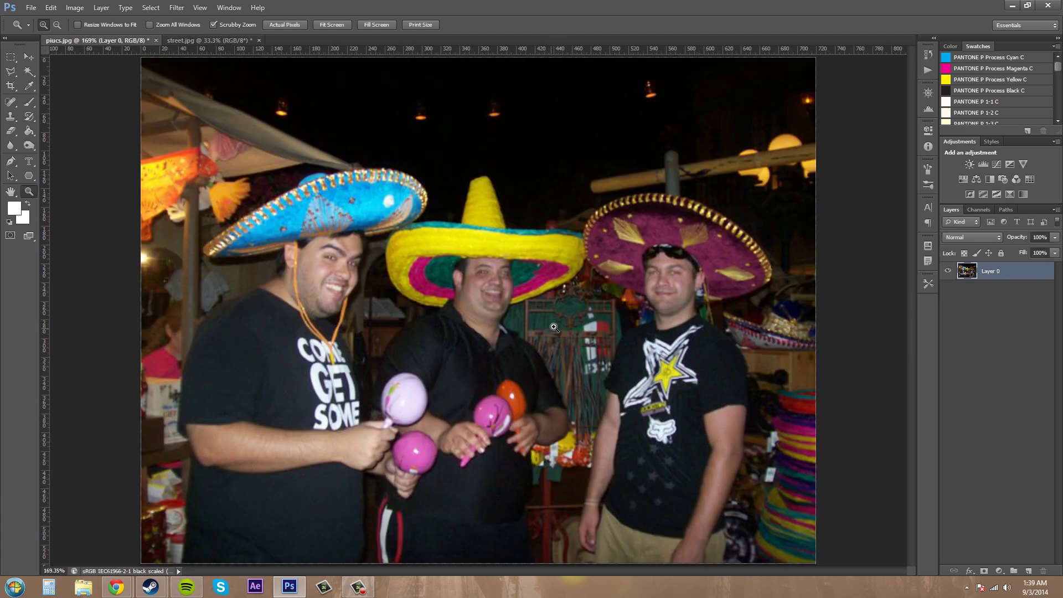
left_click_drag(550, 320, 542, 331)
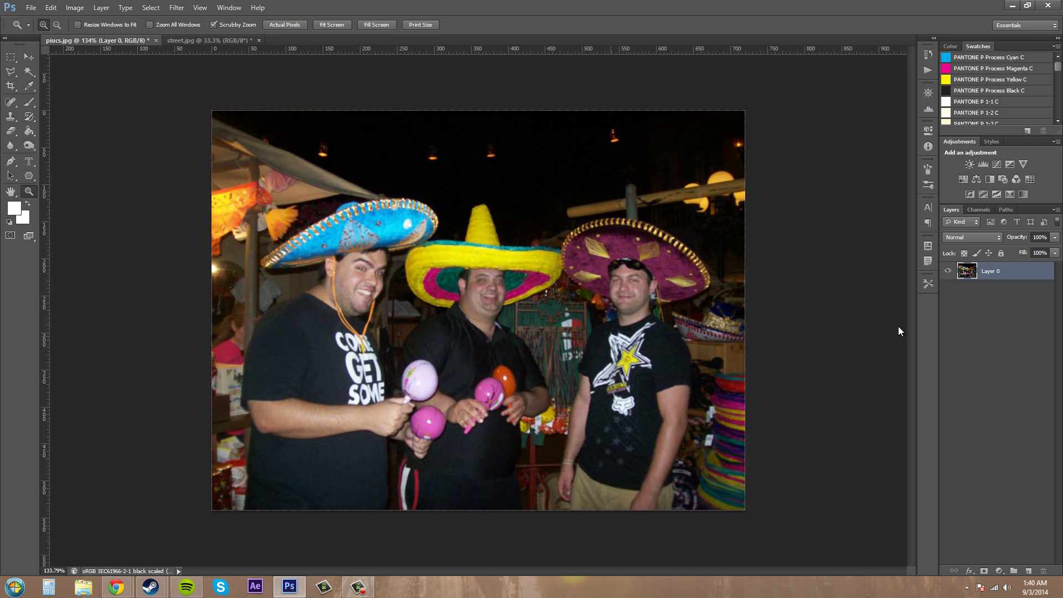
left_click(1028, 314)
left_click(1008, 275)
left_click(69, 8)
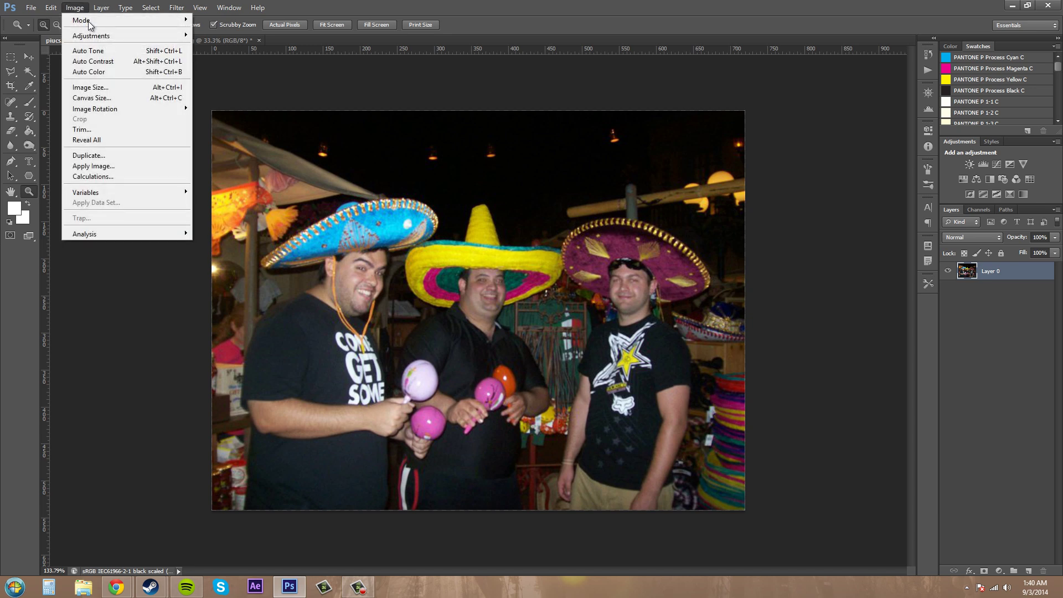
Step: Apply Auto Tone, revert to the Open state in History, then apply Auto Tone again
left_click(112, 49)
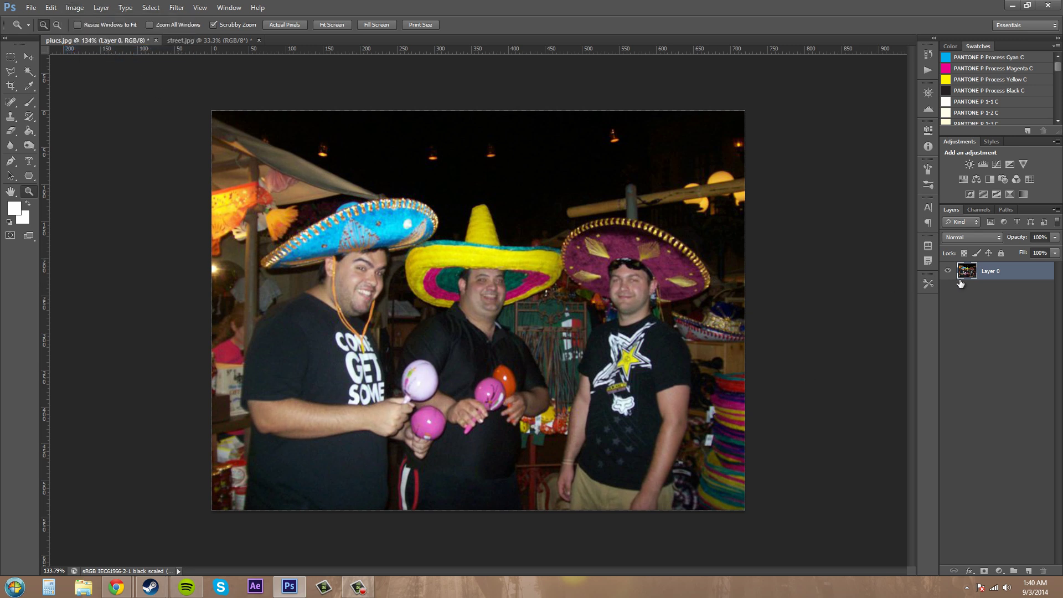
left_click(928, 54)
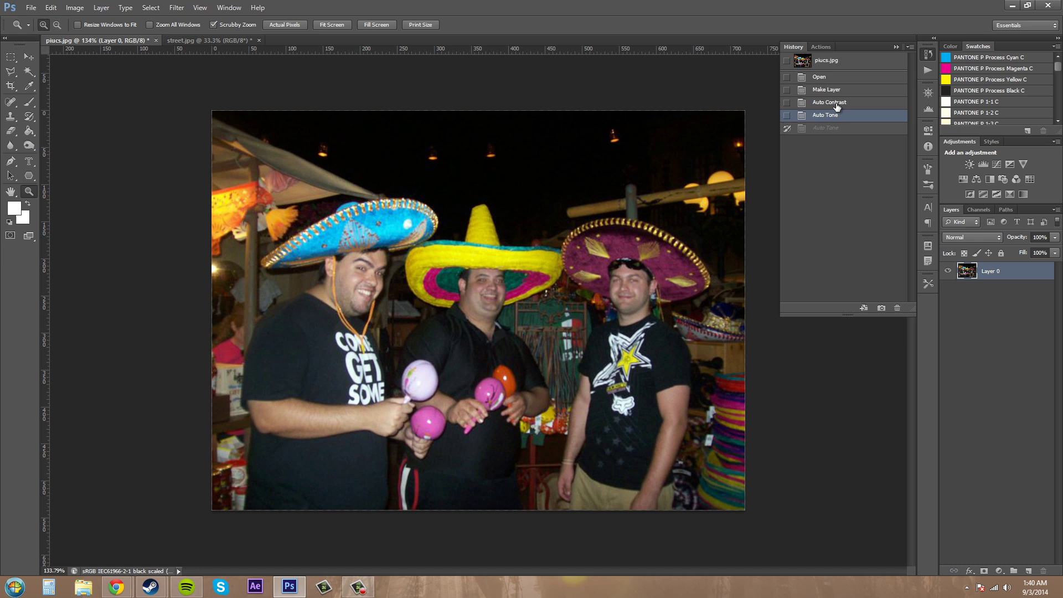
left_click(824, 90)
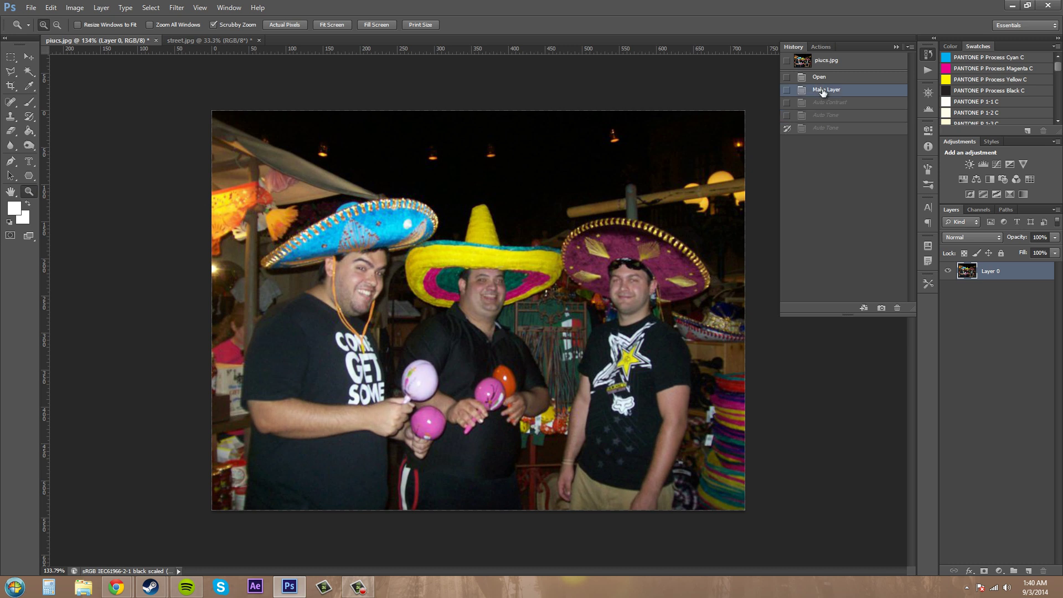
left_click(822, 77)
left_click(896, 46)
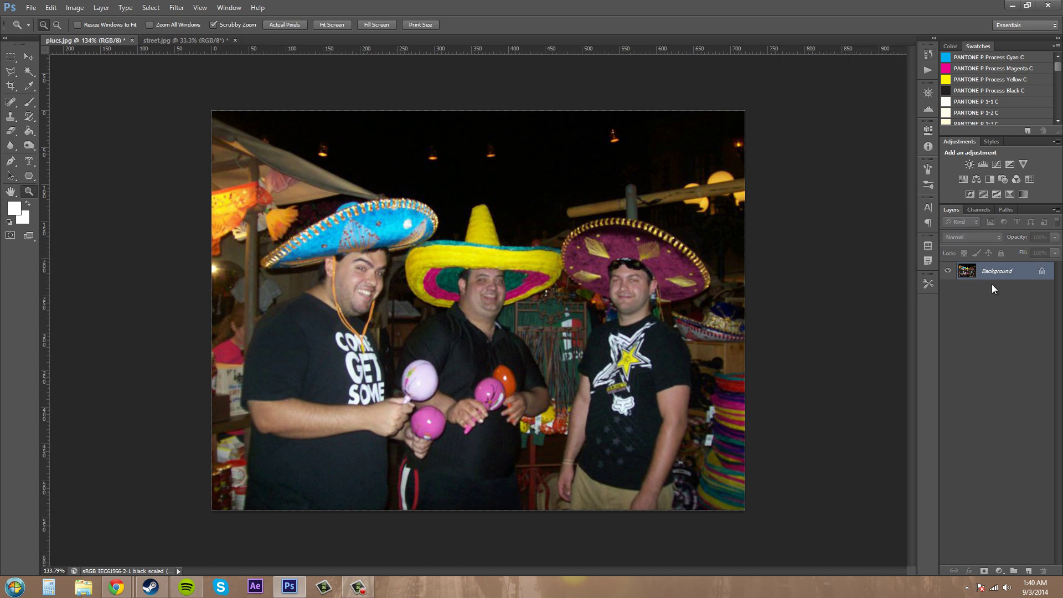
left_click(74, 8)
left_click(81, 49)
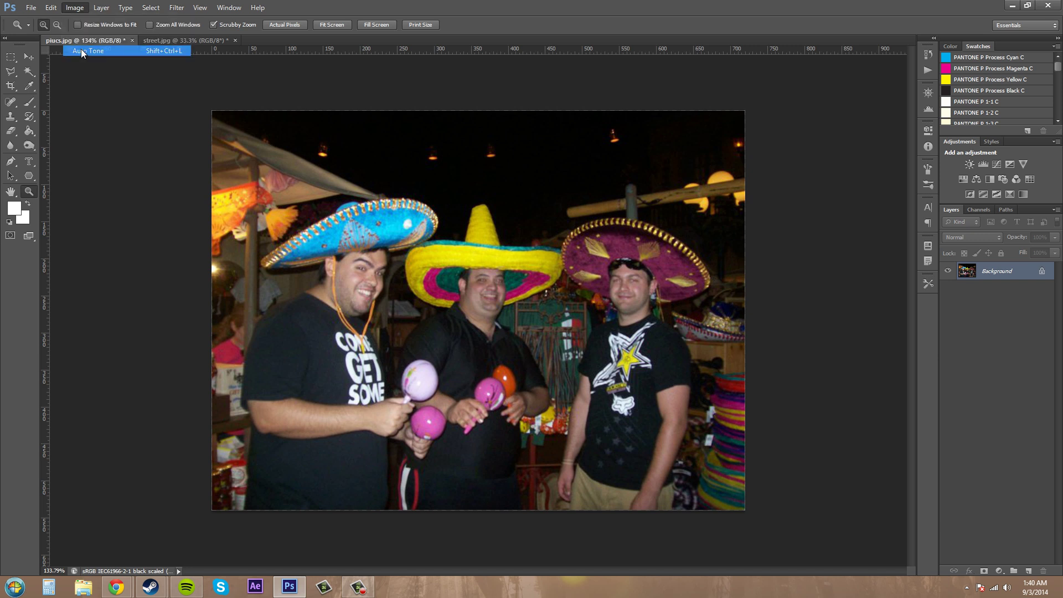
Step: Compare the original and Auto Tone history states repeatedly, ending on the unadjusted Open state
left_click(929, 54)
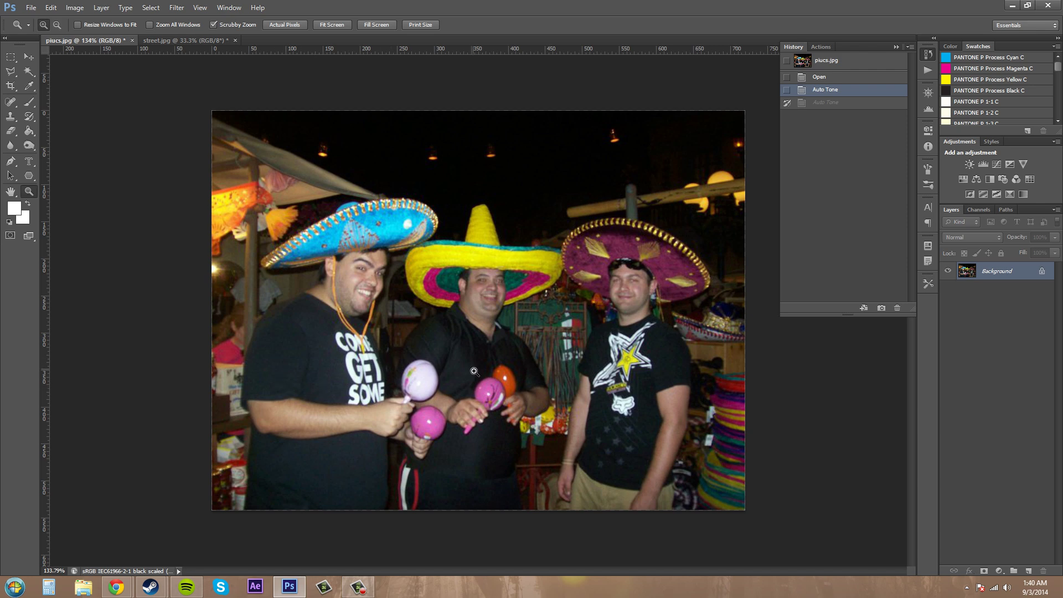
left_click_drag(474, 371, 462, 372)
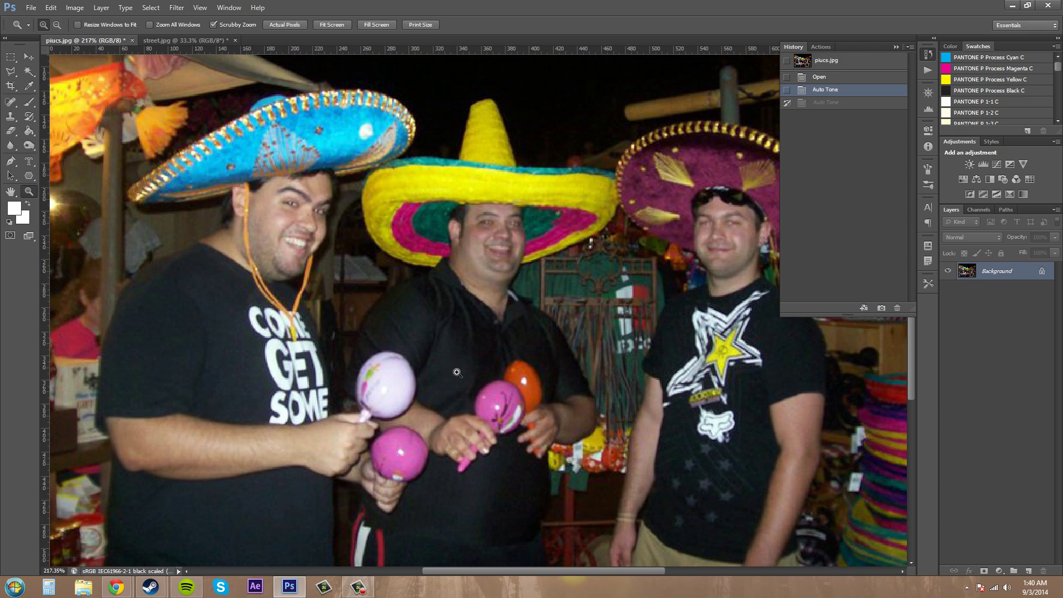
left_click(828, 77)
left_click(828, 91)
left_click(827, 78)
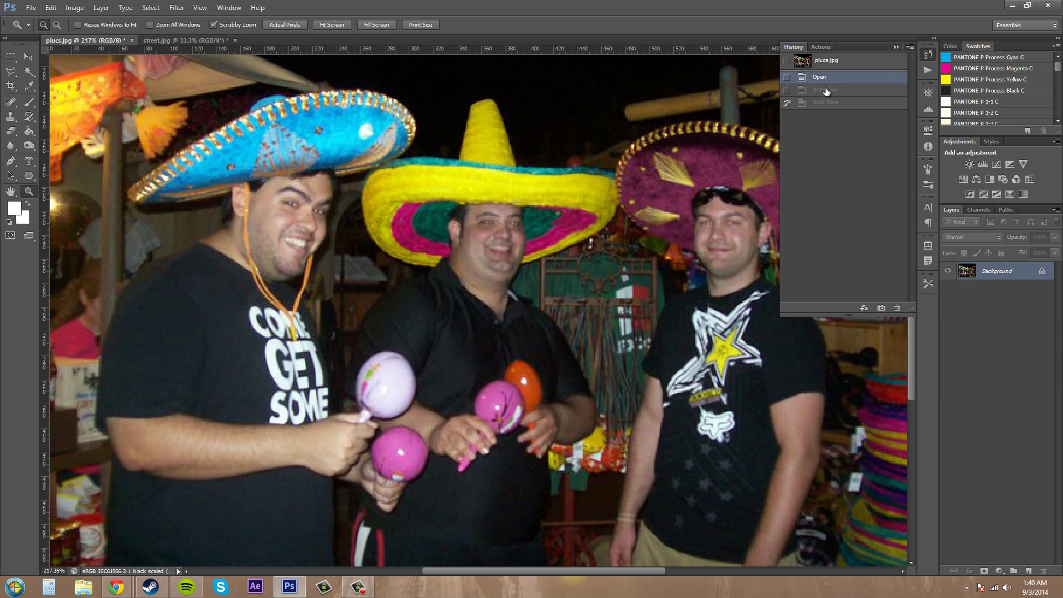
left_click(827, 91)
left_click(828, 78)
left_click(829, 89)
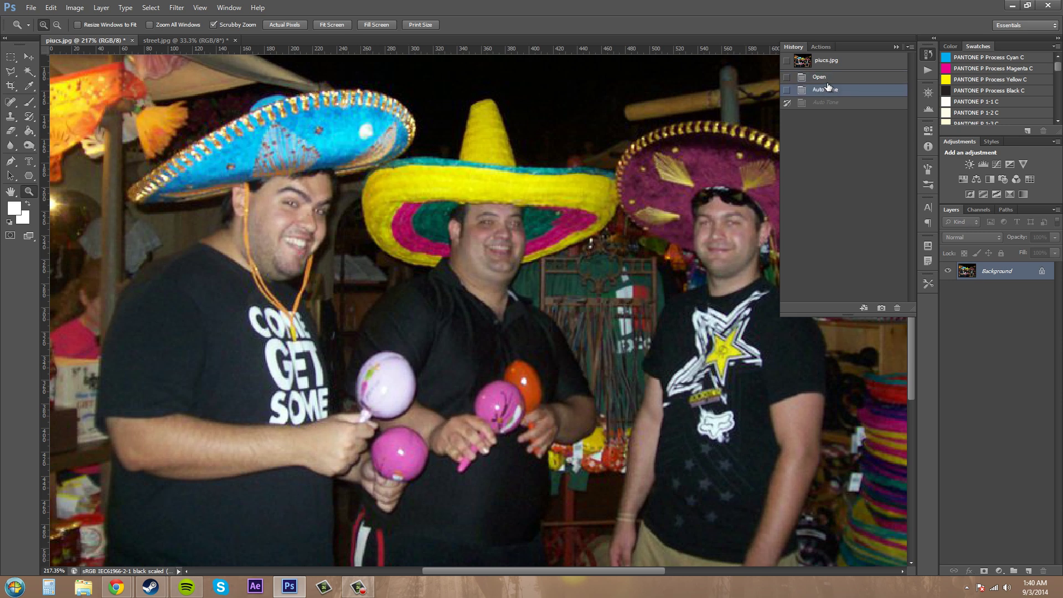
left_click(828, 78)
left_click(829, 90)
left_click(831, 78)
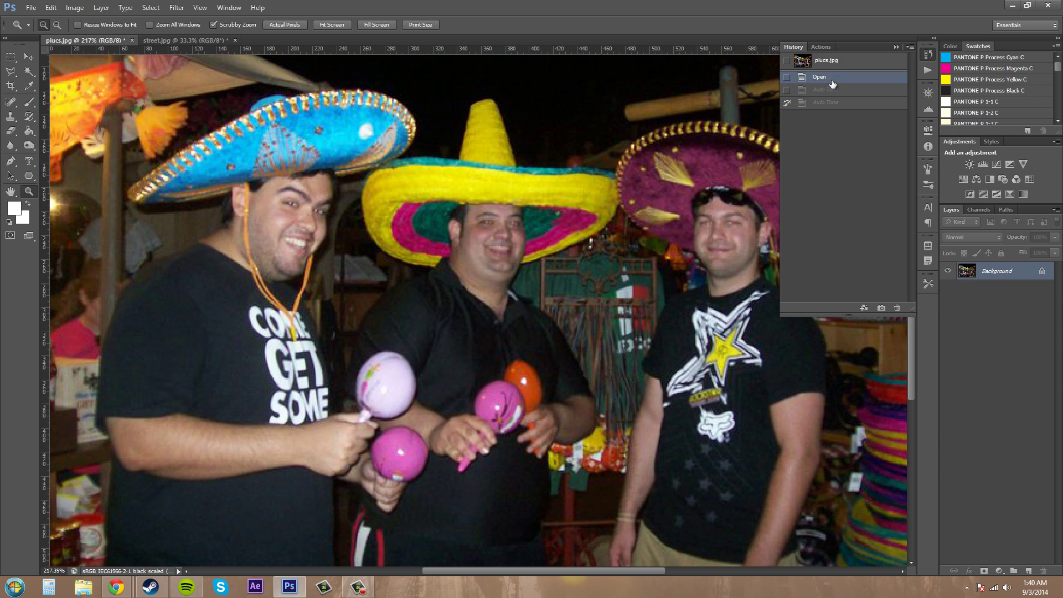
left_click(833, 90)
left_click(835, 79)
Step: Apply Auto Contrast, then flip between the Open and Auto Contrast history states, ending on Open
left_click(77, 8)
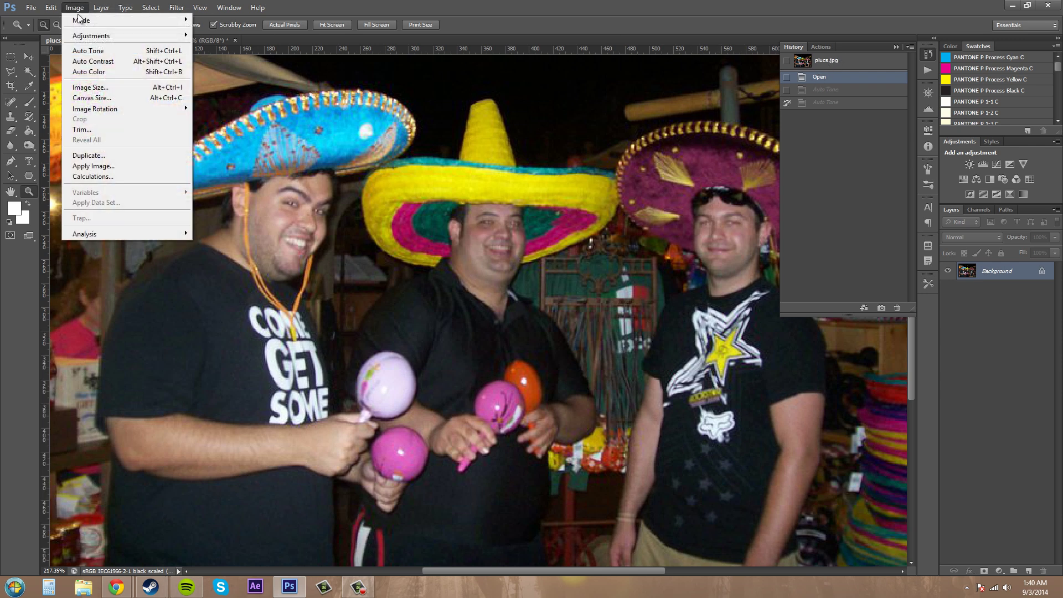
left_click(102, 63)
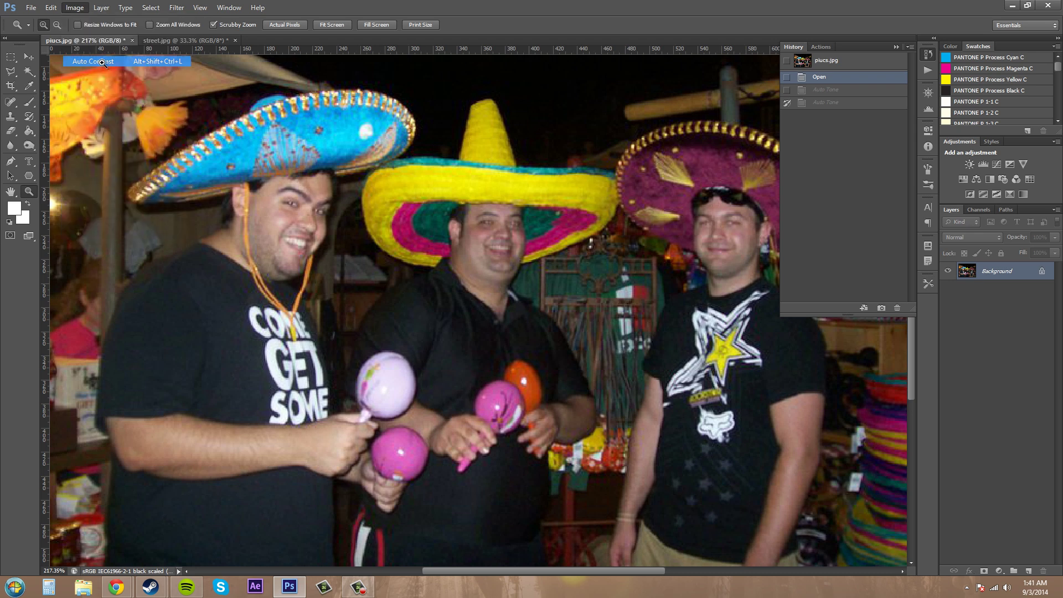
left_click(831, 78)
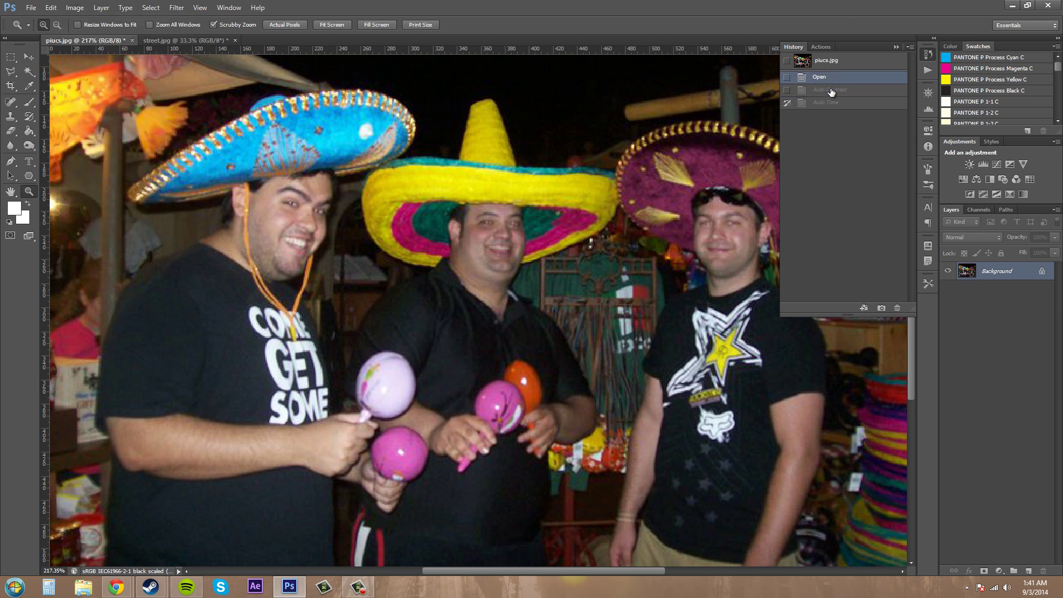
left_click(832, 91)
left_click(829, 78)
left_click(831, 91)
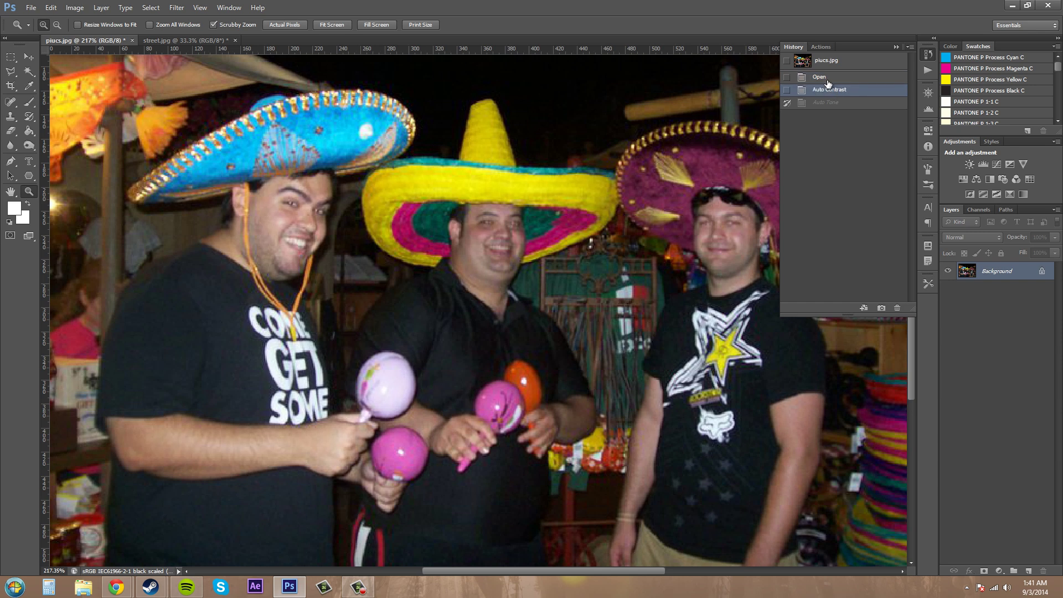
left_click(829, 78)
left_click(829, 90)
left_click(829, 78)
left_click(828, 91)
left_click(827, 79)
left_click(825, 93)
left_click(826, 79)
left_click(828, 92)
left_click(826, 79)
left_click(828, 91)
left_click(828, 78)
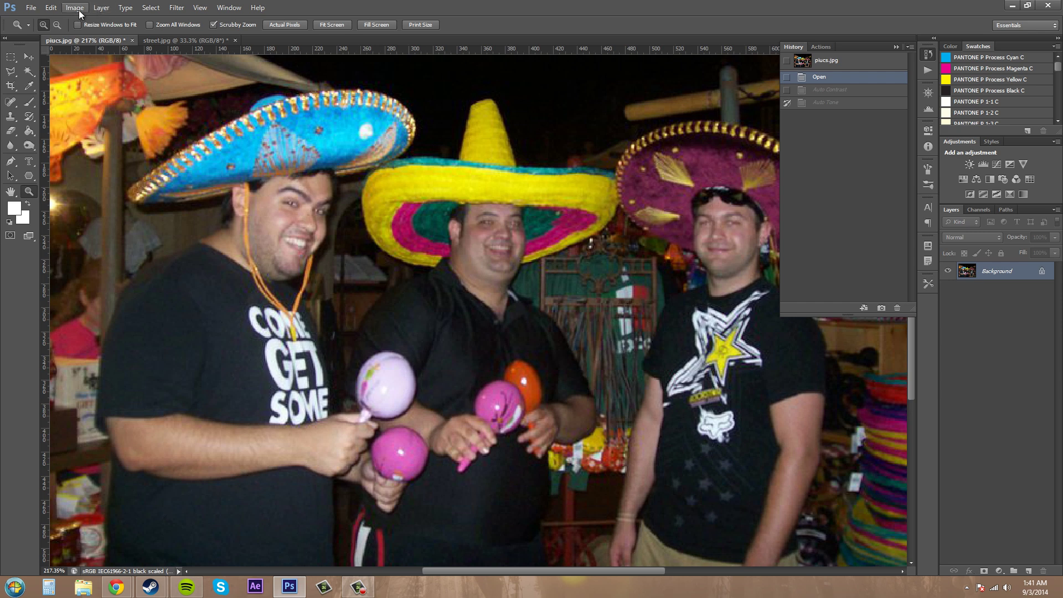
Step: Apply Auto Color, then flip between the Open and Auto Color history states, ending on Open
left_click(79, 10)
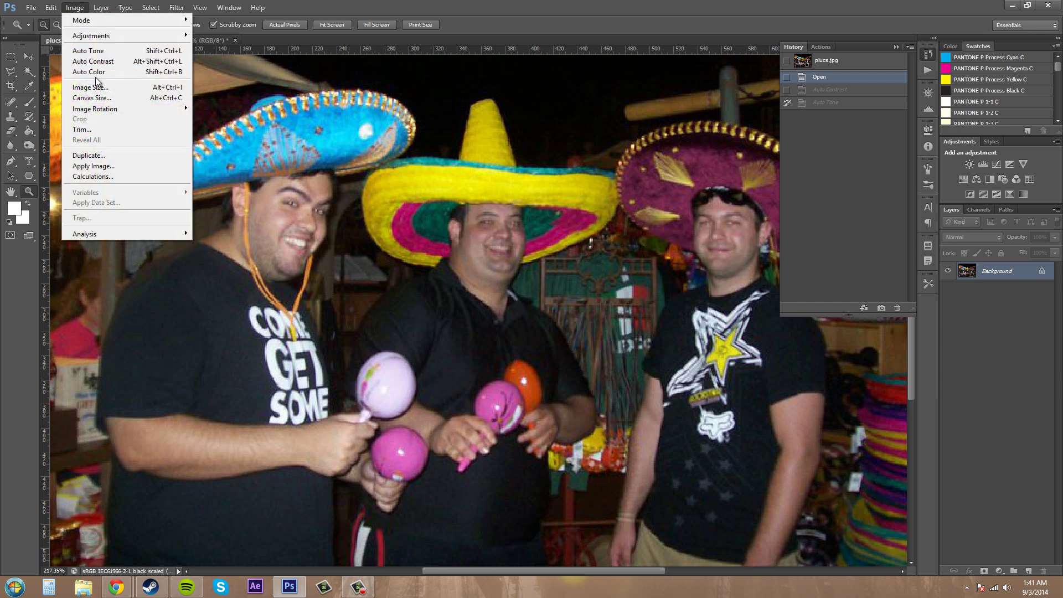
left_click(98, 72)
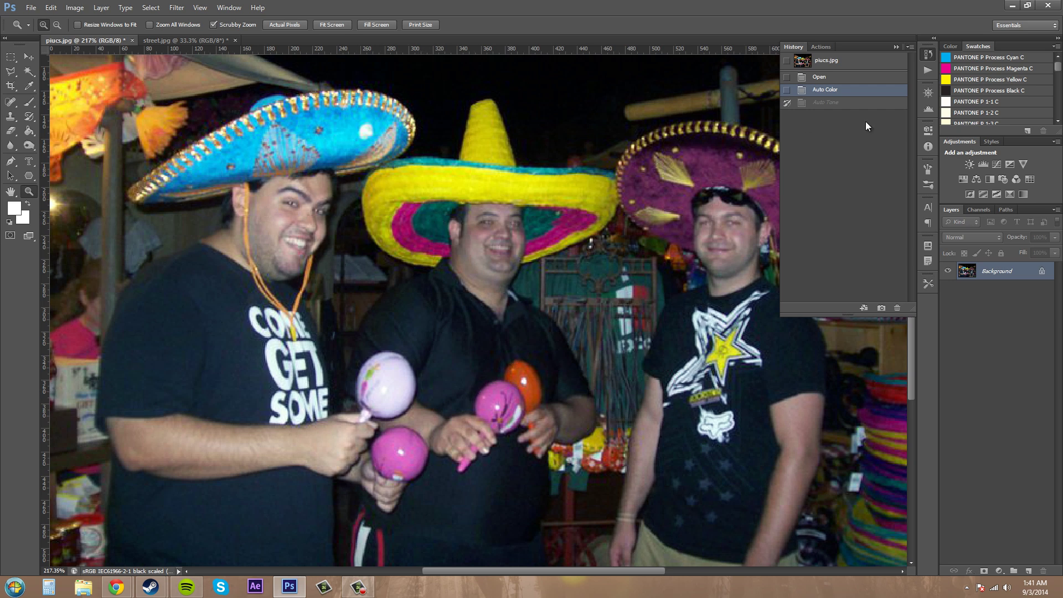
left_click(819, 82)
left_click(823, 93)
left_click(826, 83)
left_click(829, 94)
left_click(831, 80)
left_click(829, 93)
left_click(831, 81)
left_click(829, 95)
left_click(829, 82)
left_click(830, 102)
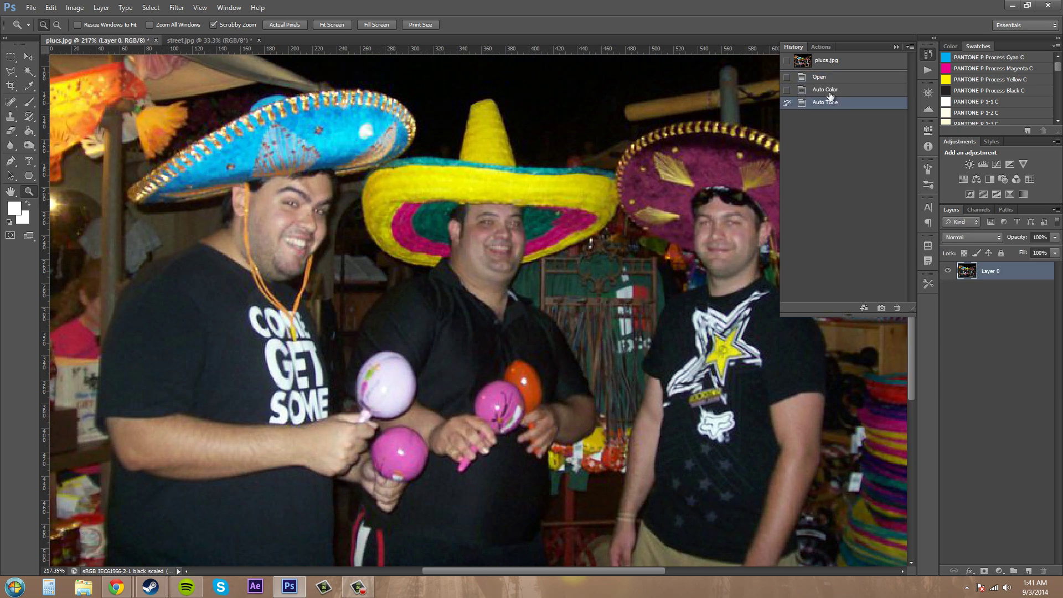
left_click(829, 80)
left_click(831, 90)
left_click(831, 80)
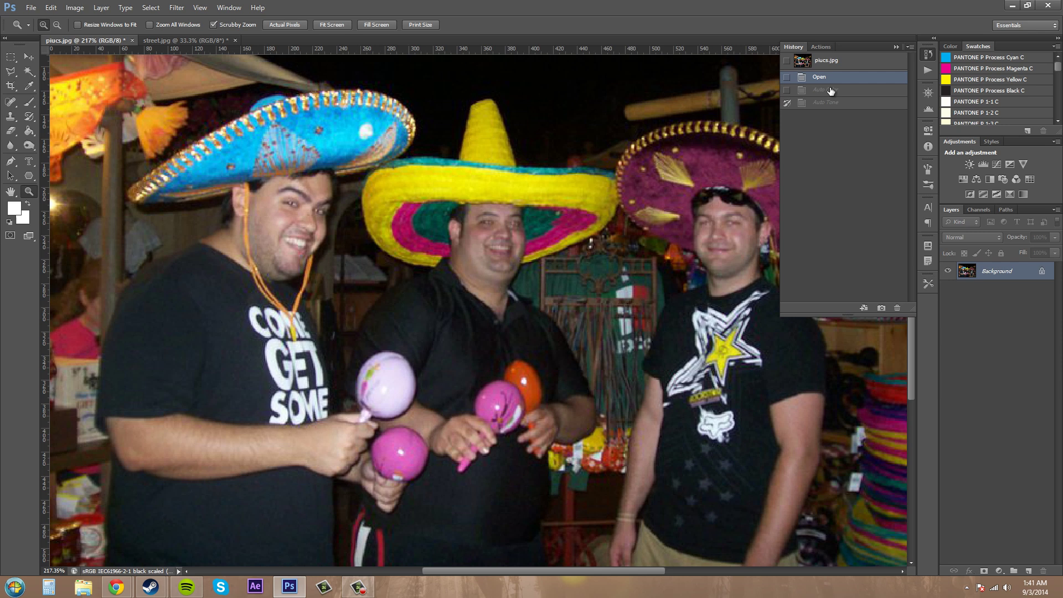
left_click(831, 91)
left_click(834, 81)
left_click(837, 92)
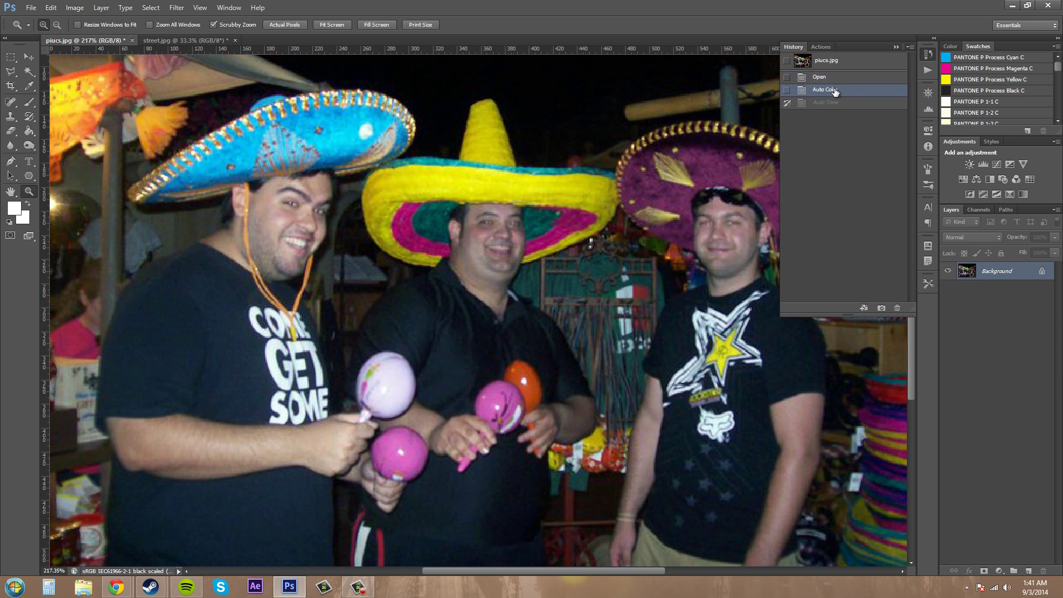
left_click(828, 81)
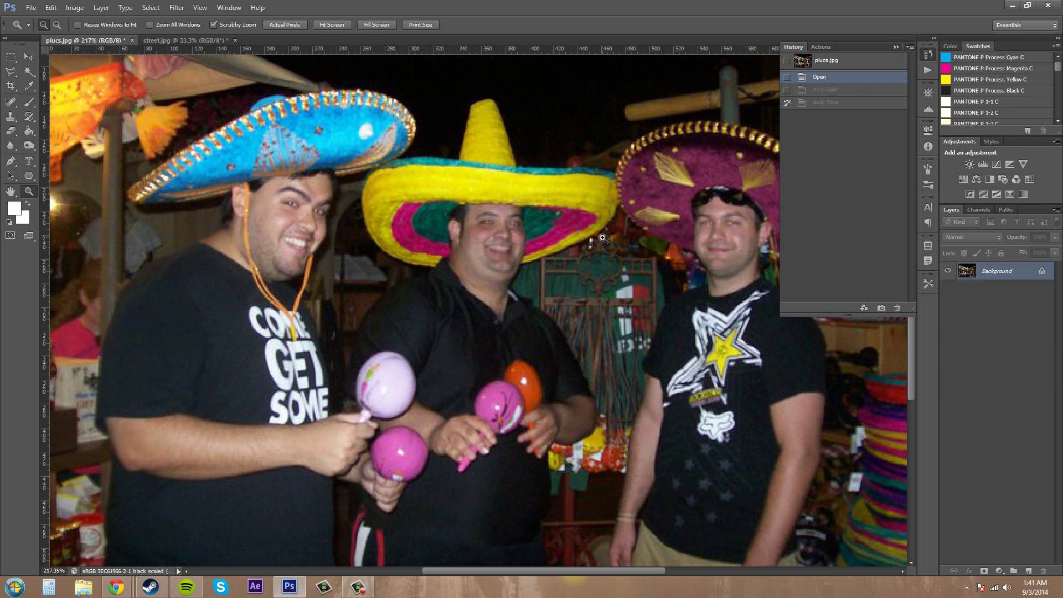
Step: Return to street.jpg, revert it to its original snapshot, and apply Auto Tone
left_click(157, 42)
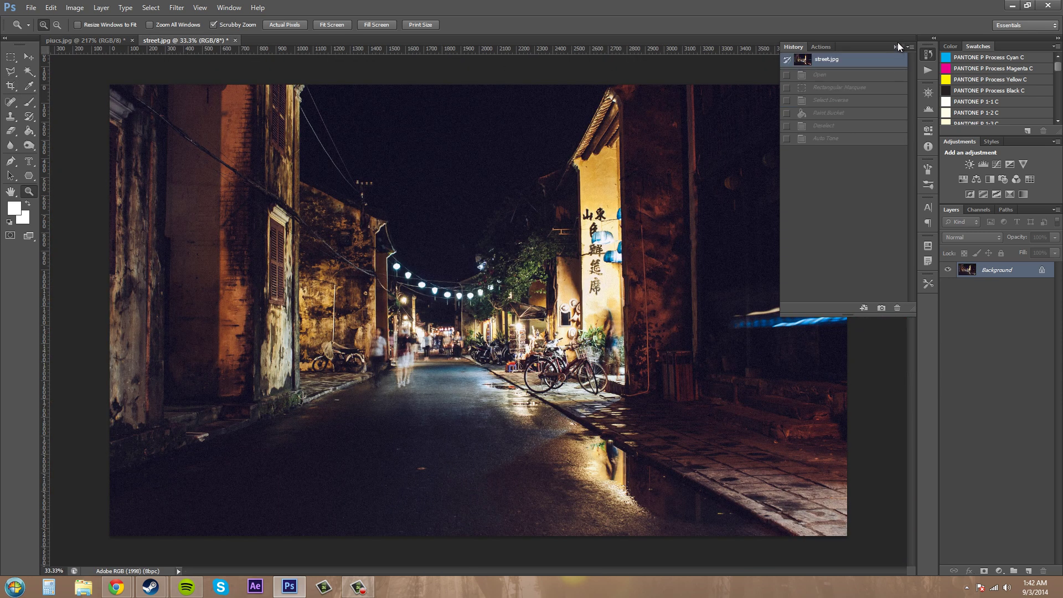
left_click(840, 78)
left_click(836, 60)
left_click(75, 8)
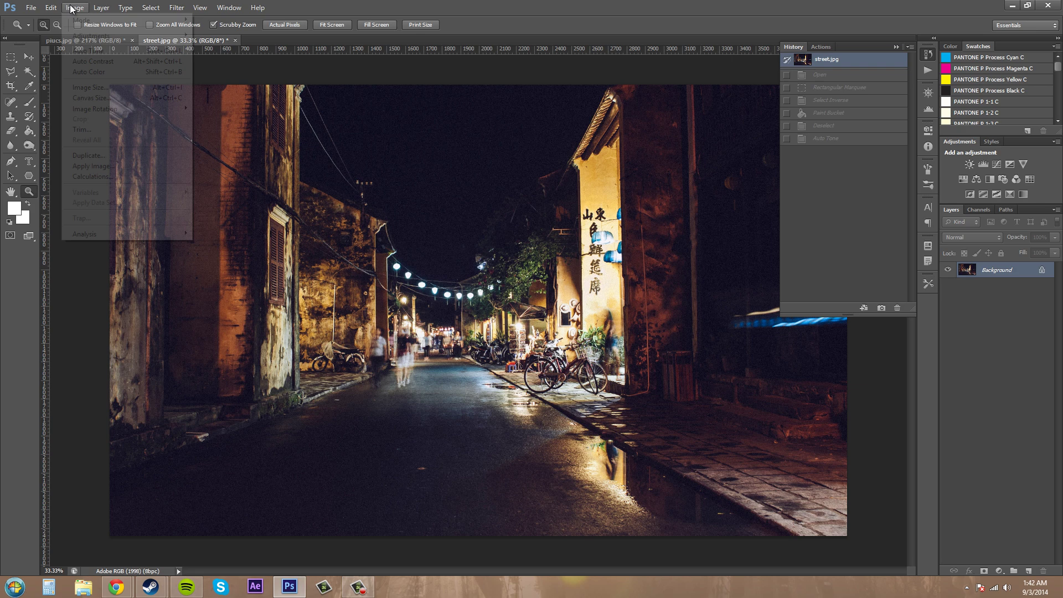
left_click(98, 54)
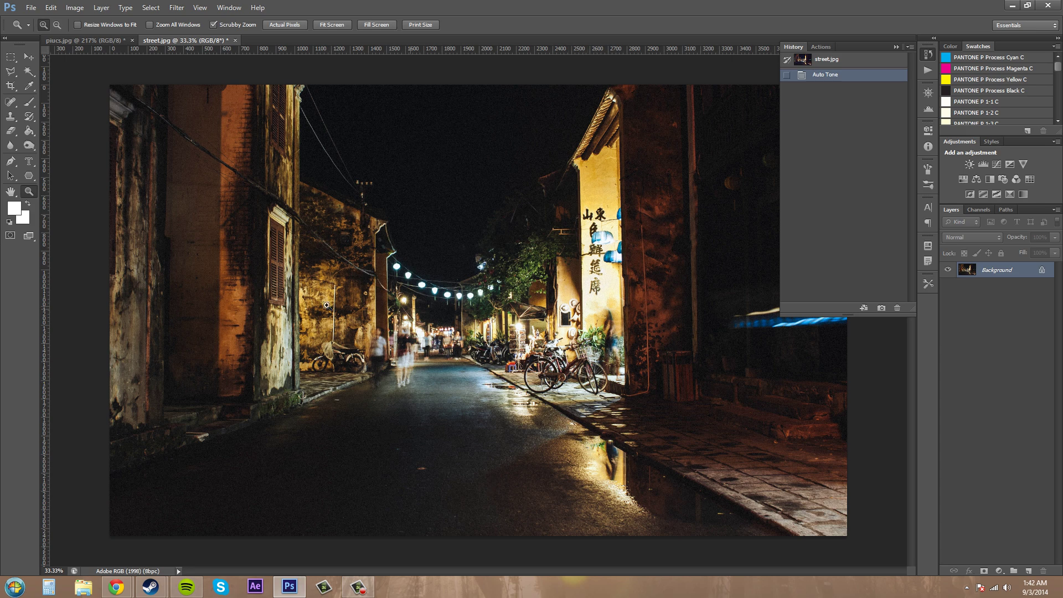
Step: Compare the original street.jpg snapshot with the Auto Tone state, ending on Auto Tone
left_click(853, 66)
left_click(854, 81)
left_click(854, 63)
left_click(854, 74)
left_click(854, 63)
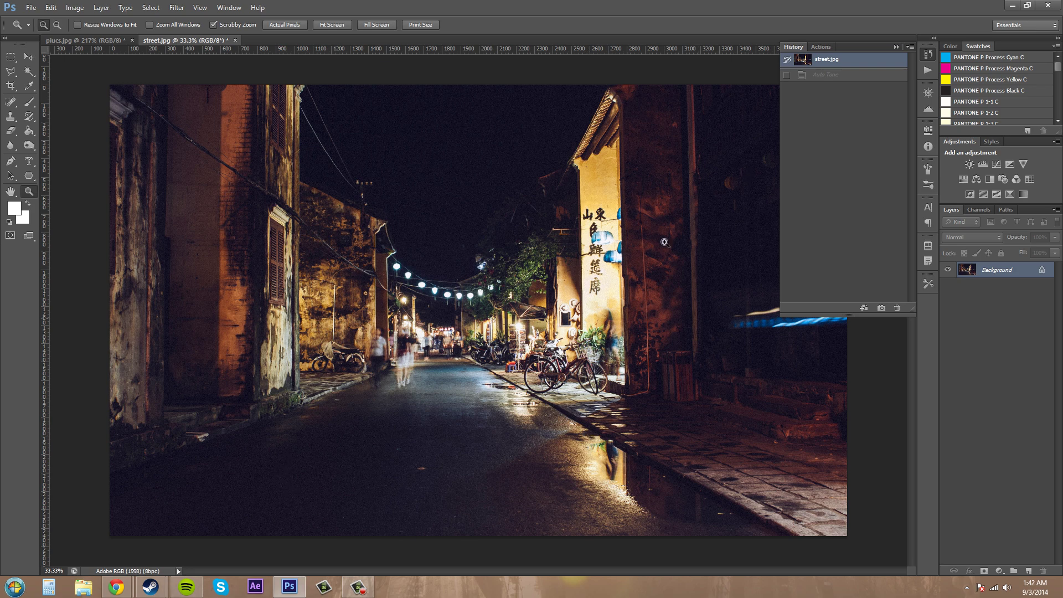
left_click(831, 76)
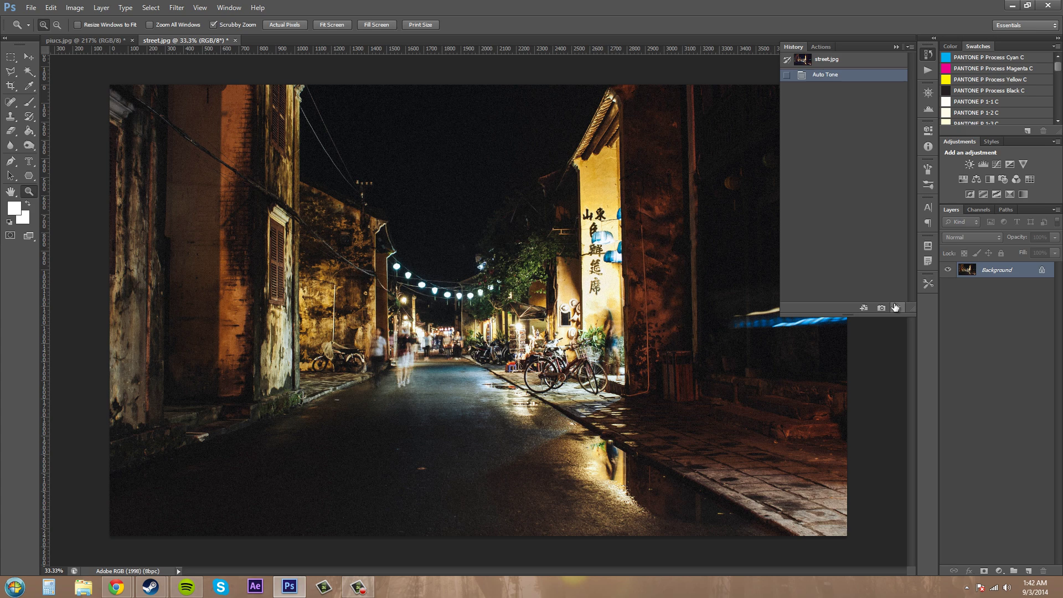
left_click(978, 210)
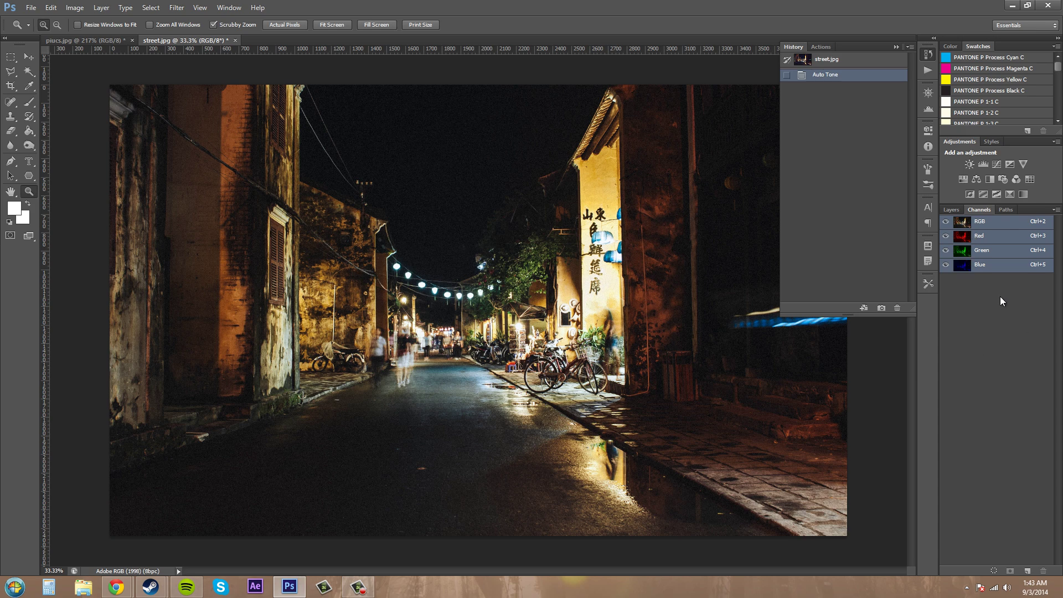
left_click(946, 235)
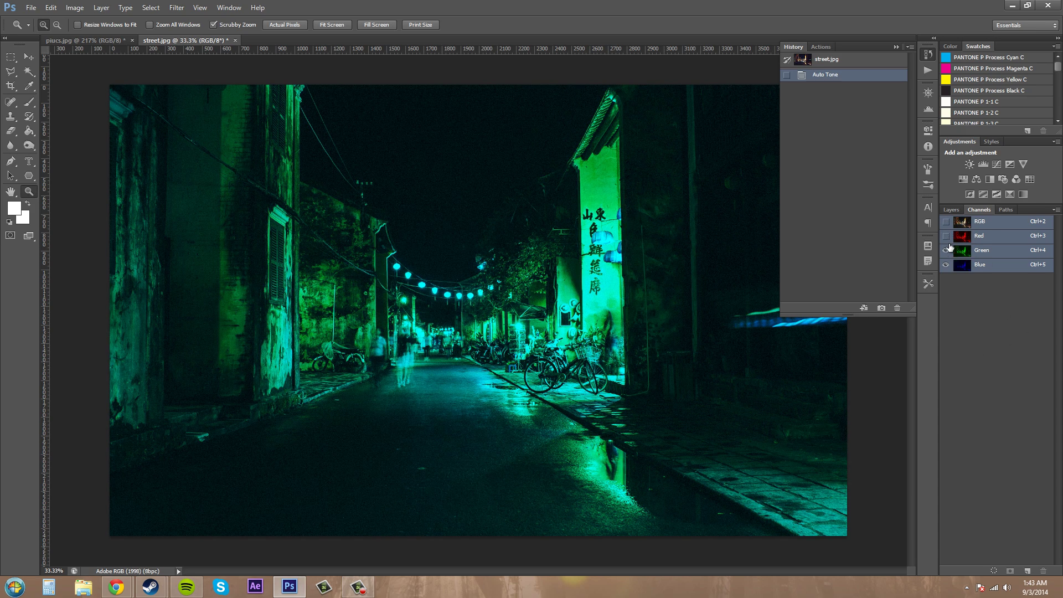
left_click(946, 235)
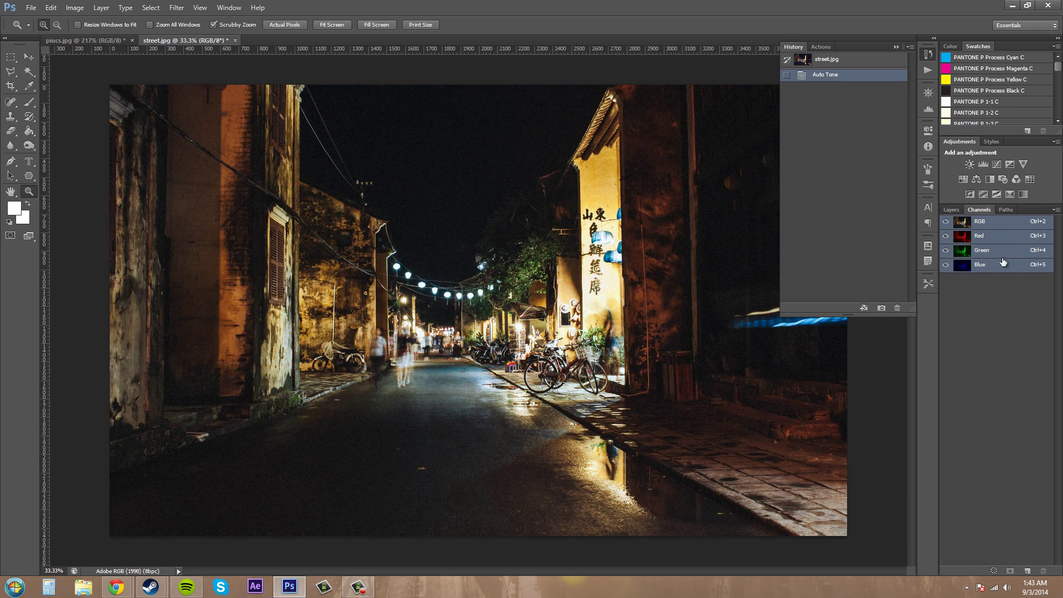
left_click(959, 211)
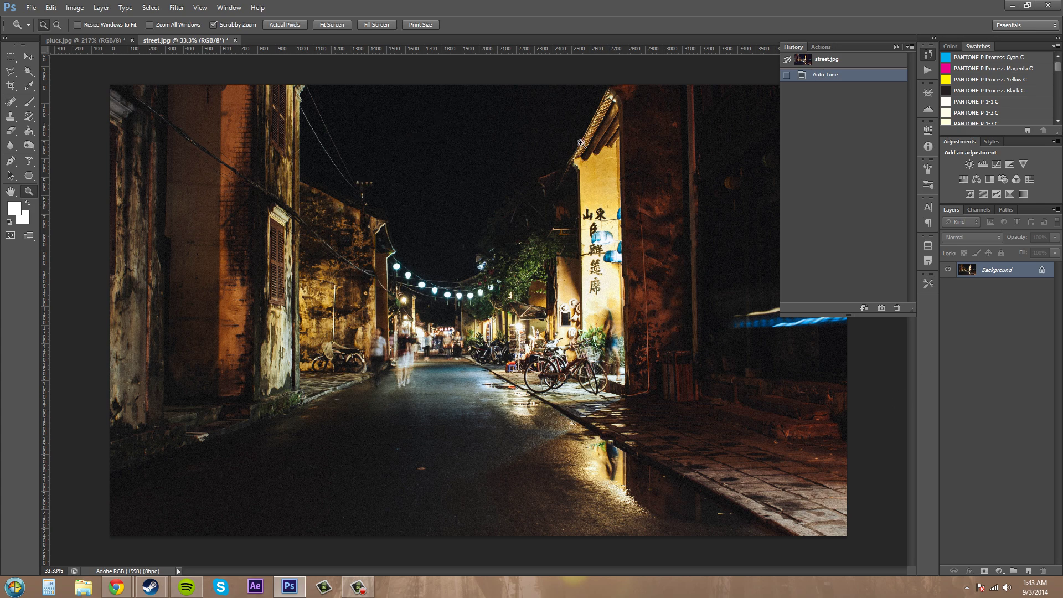
Step: Paint four white brush strokes across the sky, street and left building
left_click(895, 48)
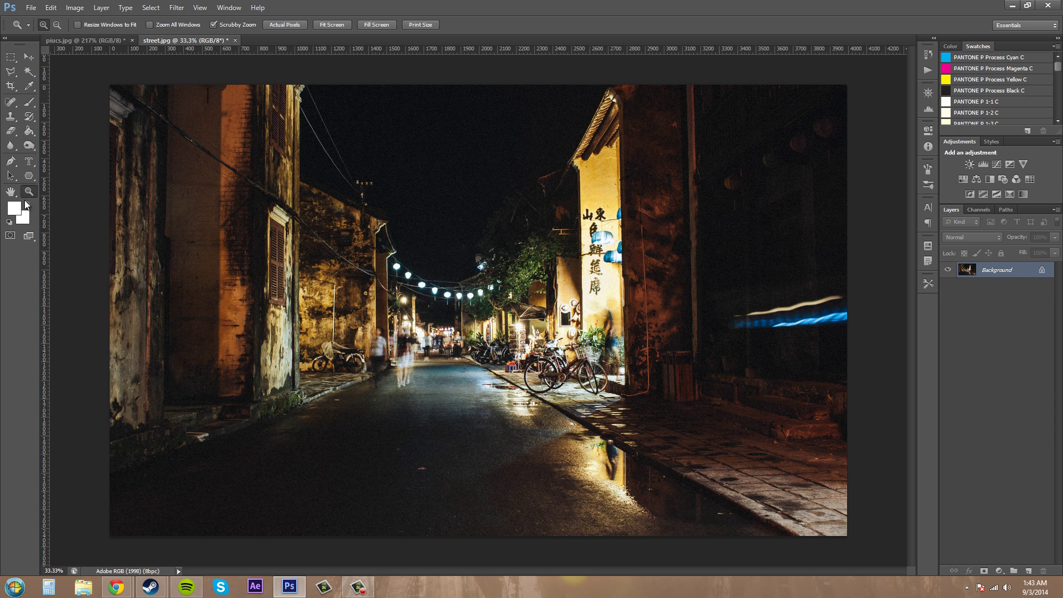
left_click(30, 101)
mouse_move(402, 124)
left_mouse_down()
mouse_move(558, 117)
mouse_move(581, 193)
mouse_move(767, 163)
mouse_move(802, 182)
mouse_move(827, 220)
left_mouse_up()
mouse_move(269, 440)
left_mouse_down()
mouse_move(294, 465)
mouse_move(670, 511)
left_mouse_up()
mouse_move(197, 345)
left_mouse_down()
mouse_move(147, 189)
mouse_move(252, 122)
left_mouse_up()
mouse_move(325, 118)
left_mouse_down()
mouse_move(364, 184)
mouse_move(458, 150)
left_mouse_up()
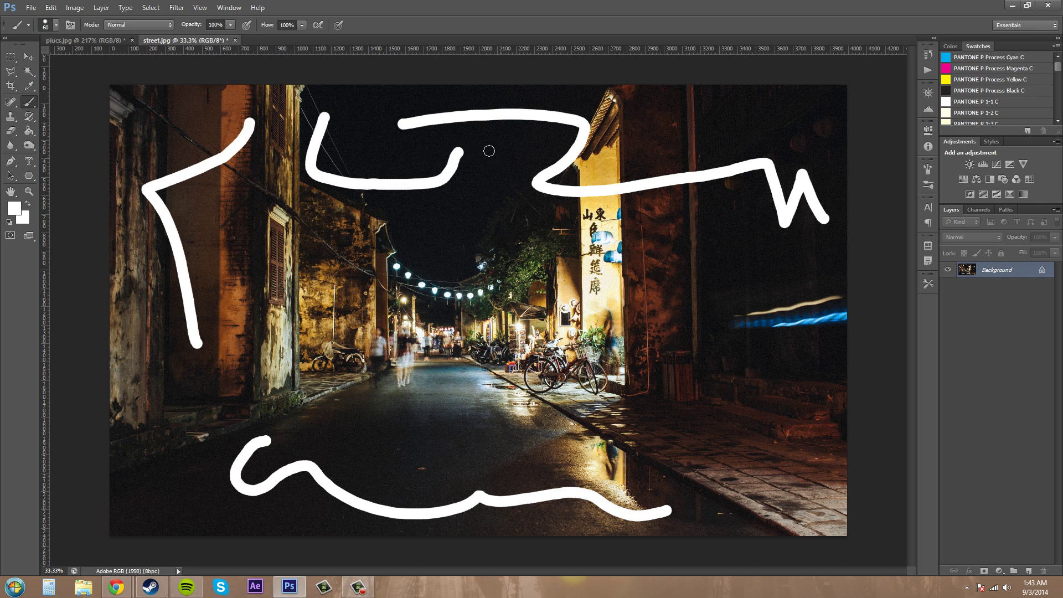
Step: Apply Auto Tone over the painted white strokes
left_click(929, 54)
left_click(929, 54)
left_click(85, 9)
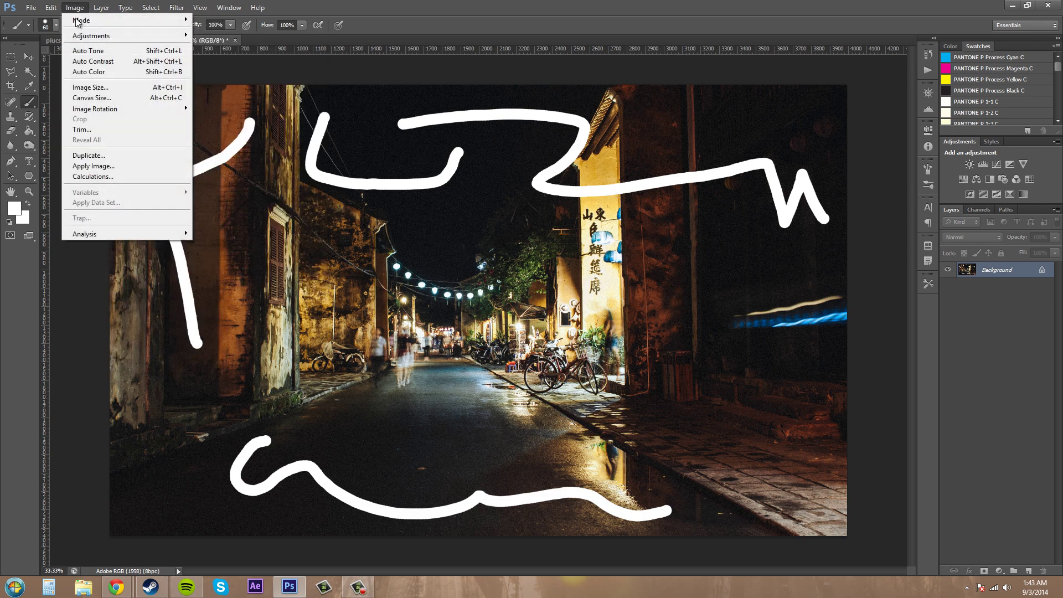
left_click(82, 54)
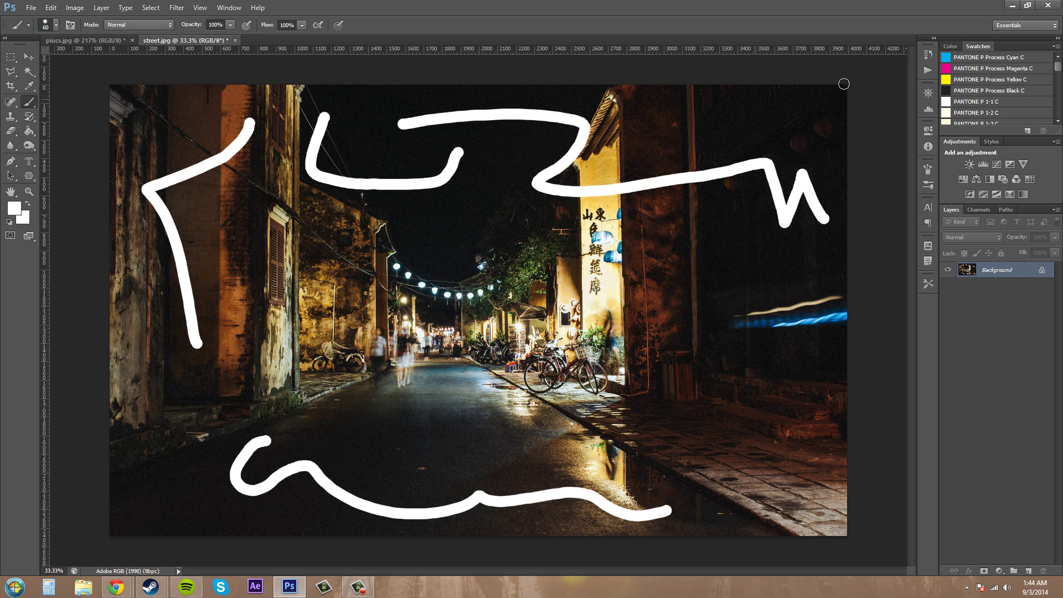
Step: Discard the white strokes by returning to the Auto Tone state in History
left_click(928, 54)
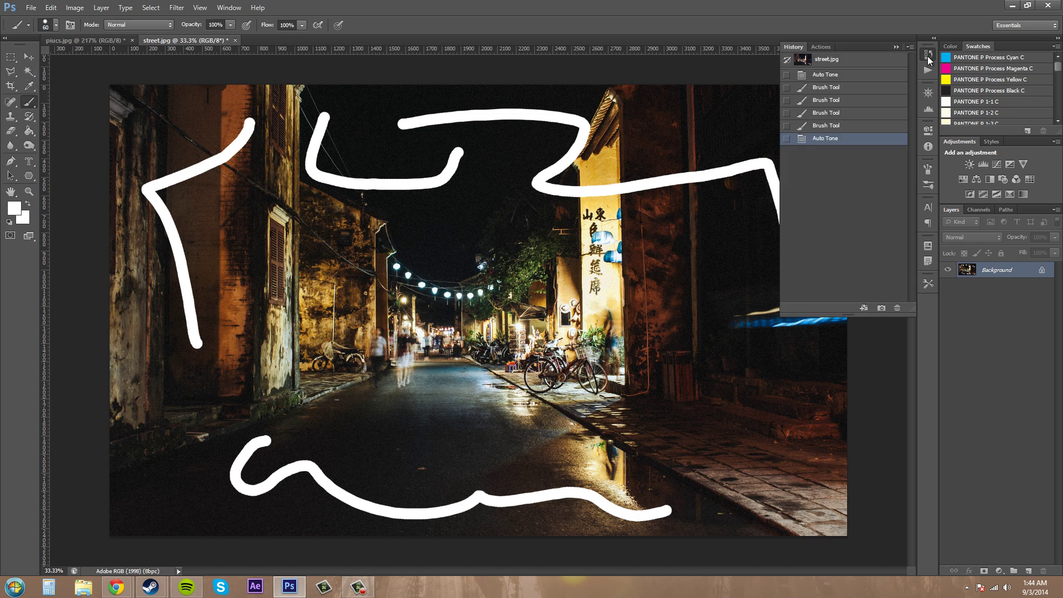
left_click(838, 60)
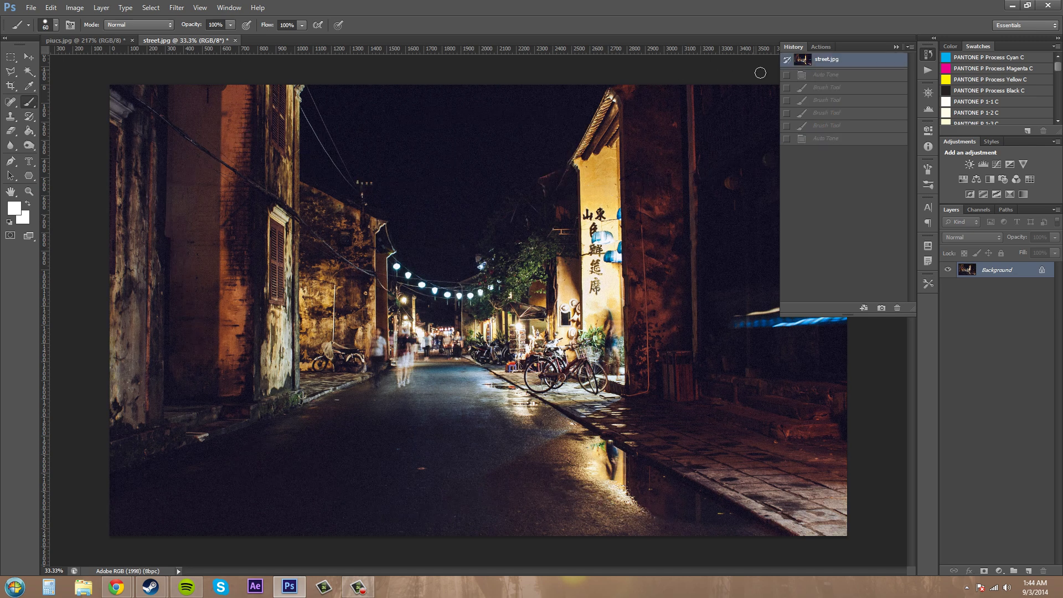
left_click(817, 78)
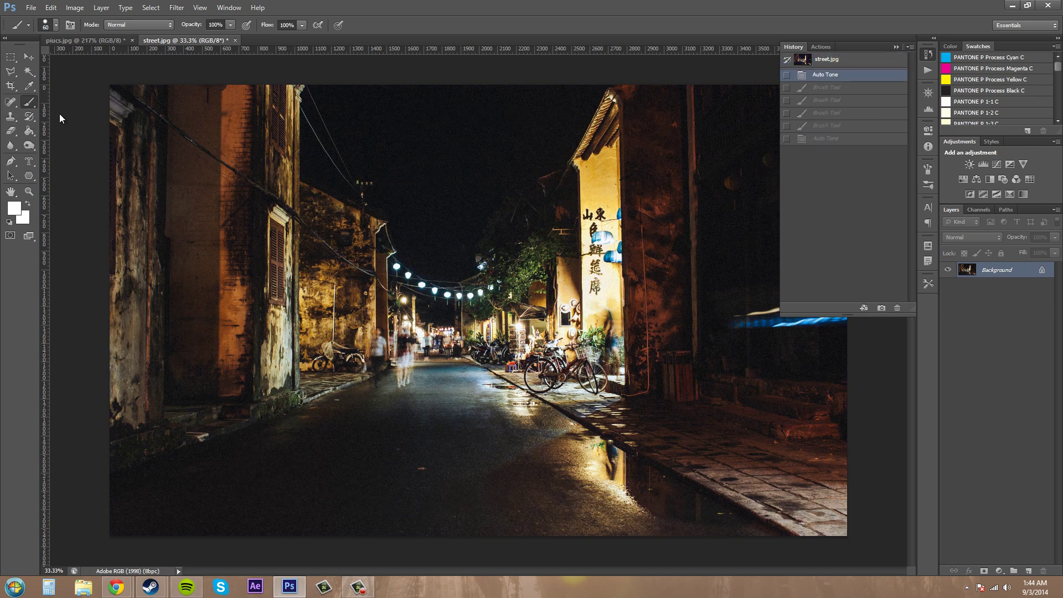
Step: Set the foreground to saturated magenta, enlarge the brush to 250, and paint stripes across road and top
left_click(15, 207)
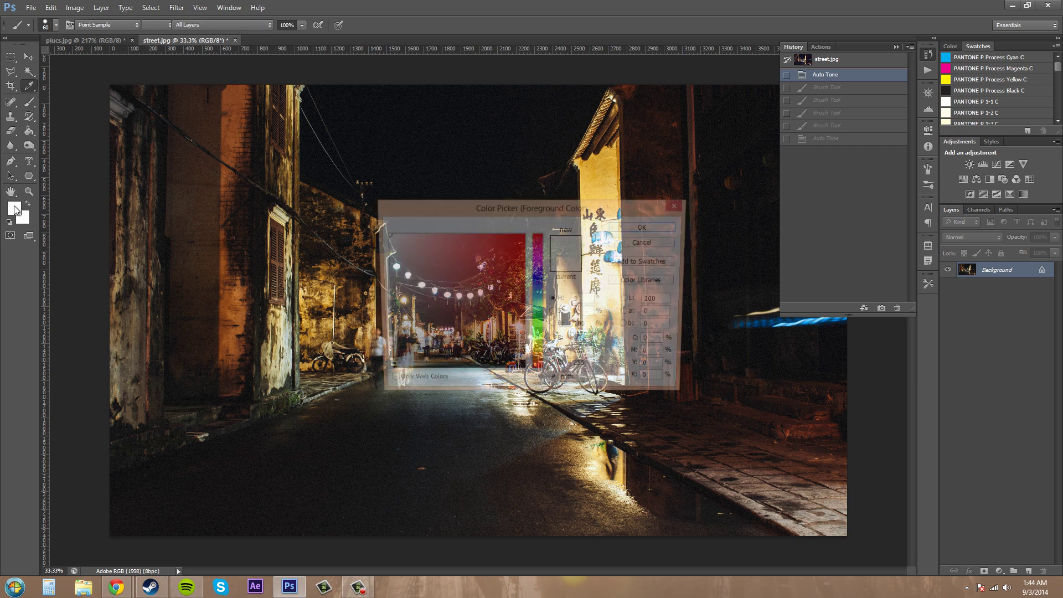
left_click(539, 257)
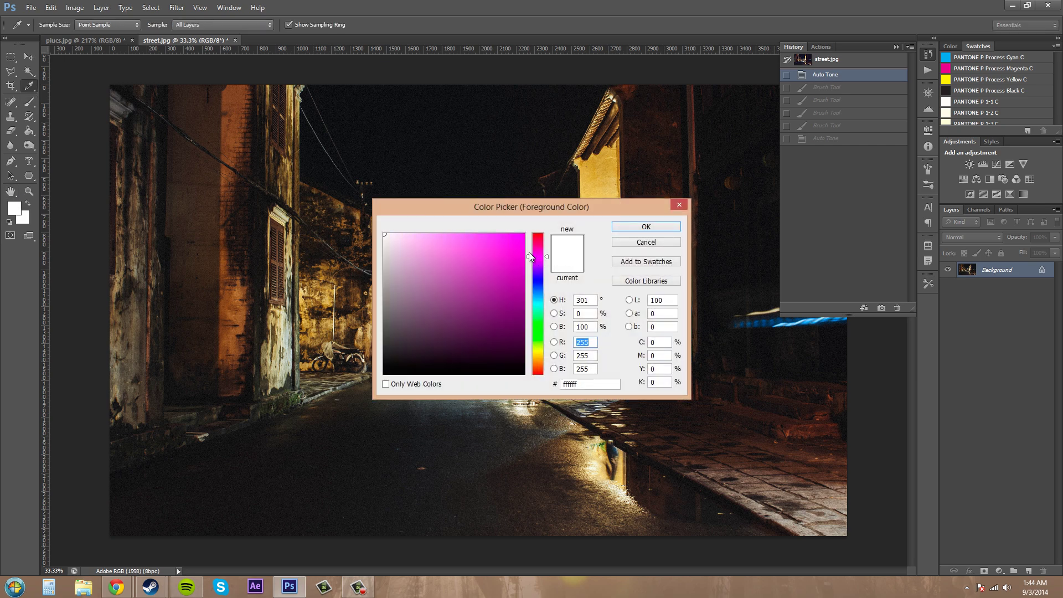
left_click(524, 235)
left_click(616, 228)
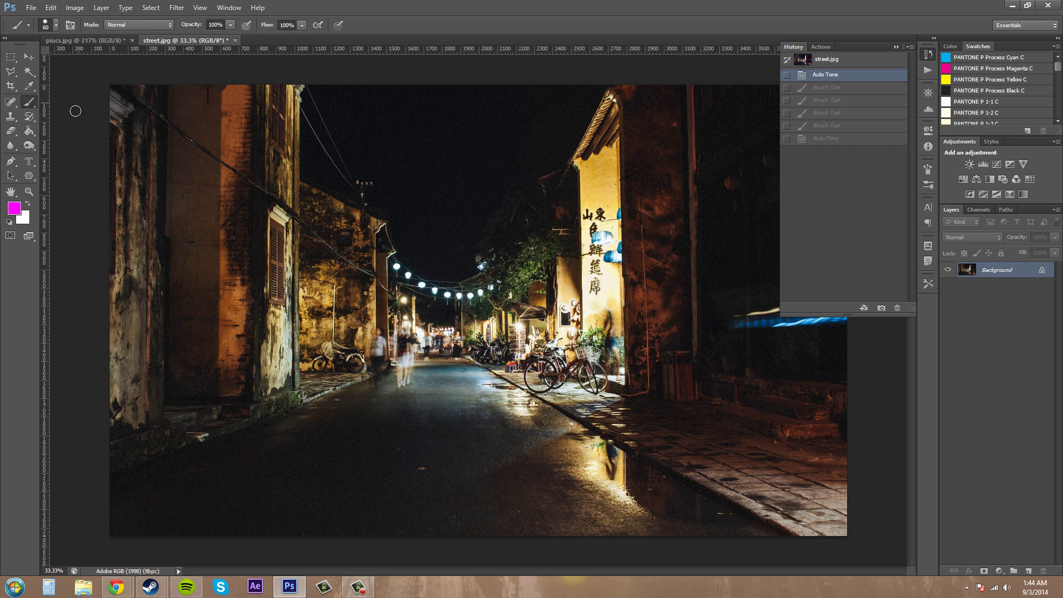
key("bracketright")
key("bracketright")
key("bracketright")
key("bracketright")
key("bracketright")
key("bracketright")
key("bracketright")
key("bracketright")
key("bracketright")
mouse_move(160, 498)
left_mouse_down()
mouse_move(402, 474)
mouse_move(361, 469)
mouse_move(797, 501)
left_mouse_up()
mouse_move(271, 111)
left_mouse_down()
mouse_move(459, 105)
mouse_move(200, 116)
left_mouse_up()
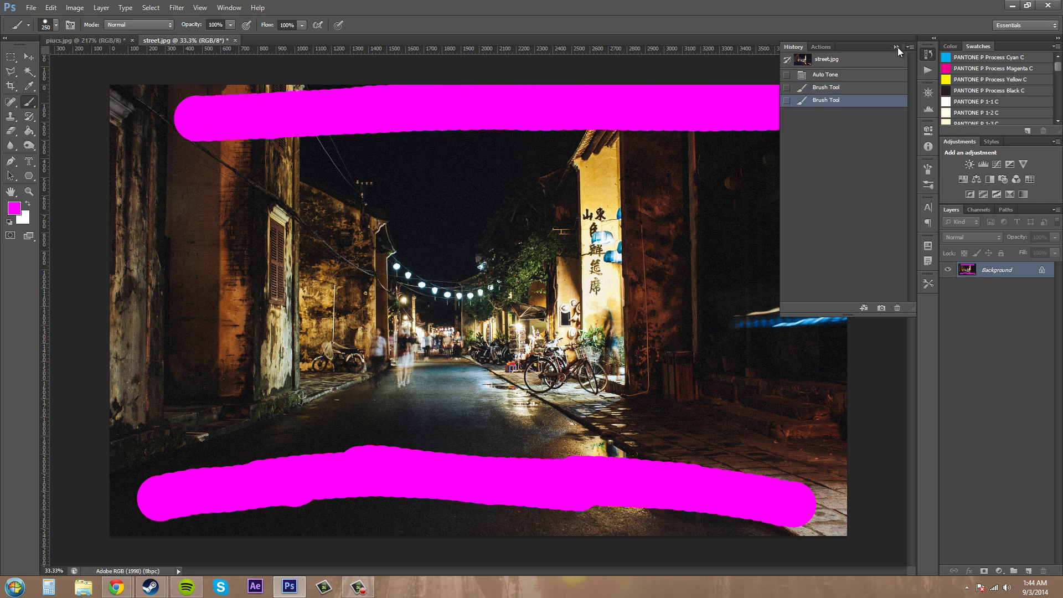
Step: Apply Auto Color to the striped photo and compare it against the original street.jpg snapshot
left_click(74, 8)
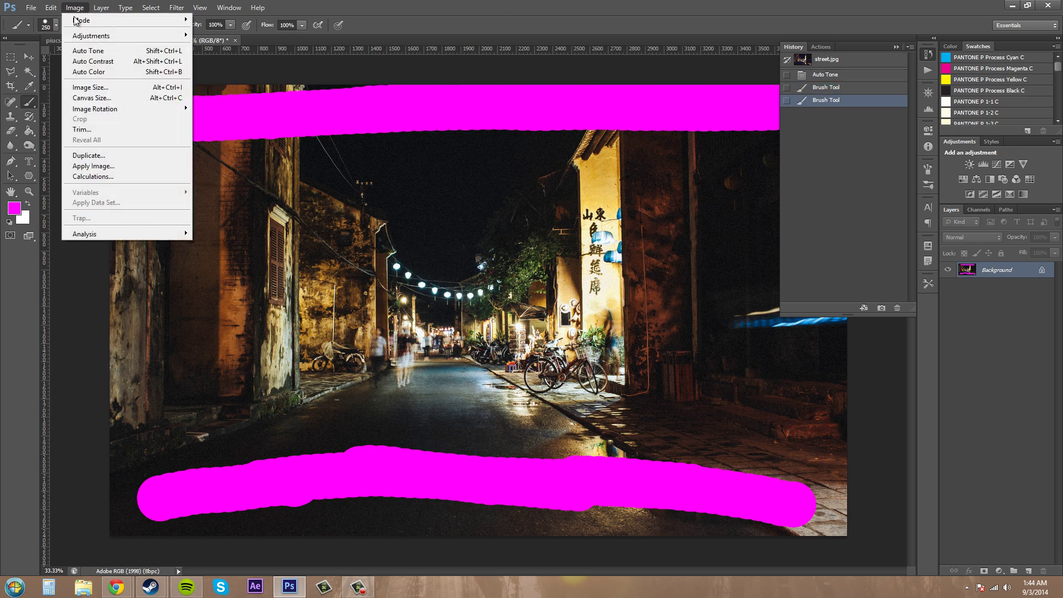
left_click(84, 72)
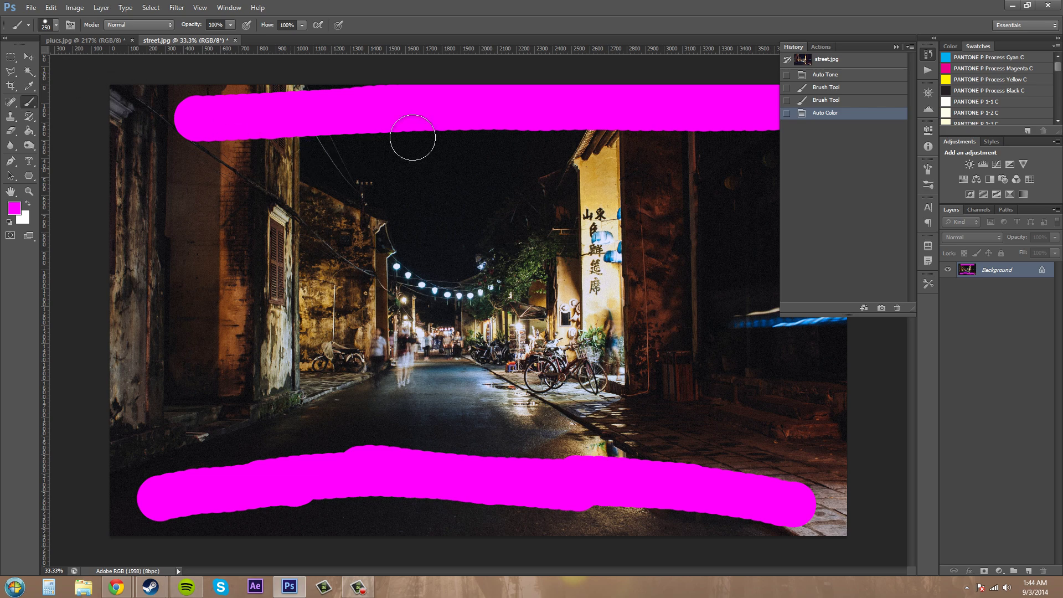
left_click(823, 63)
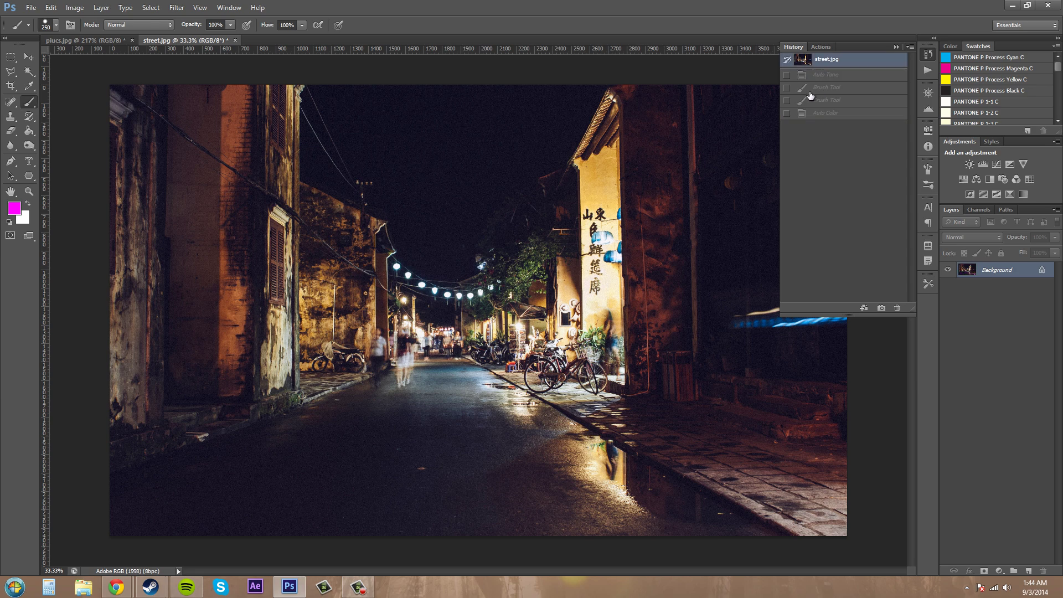
left_click(825, 118)
left_click(824, 64)
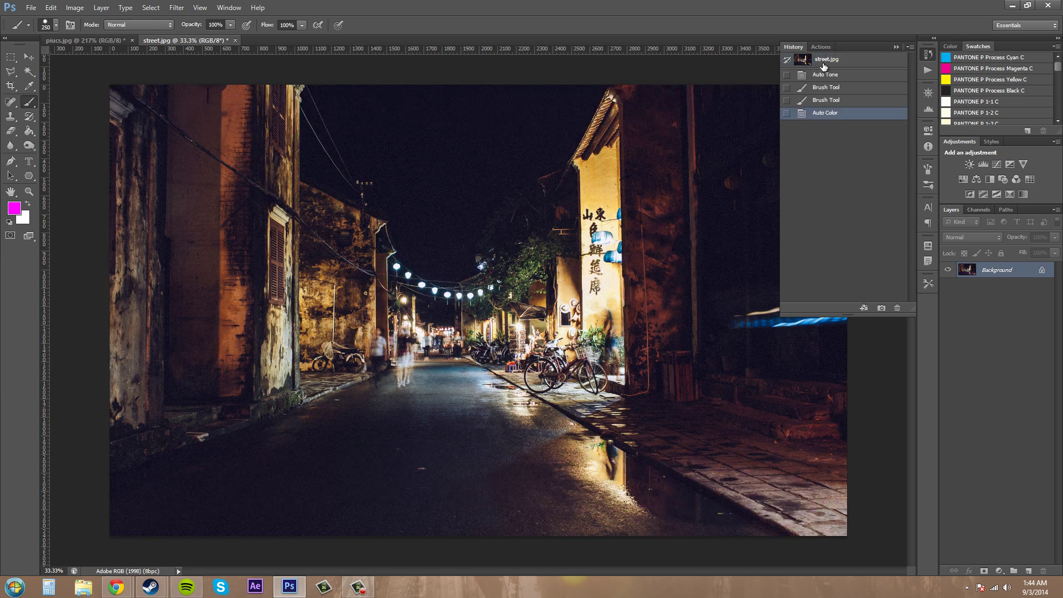
left_click(832, 118)
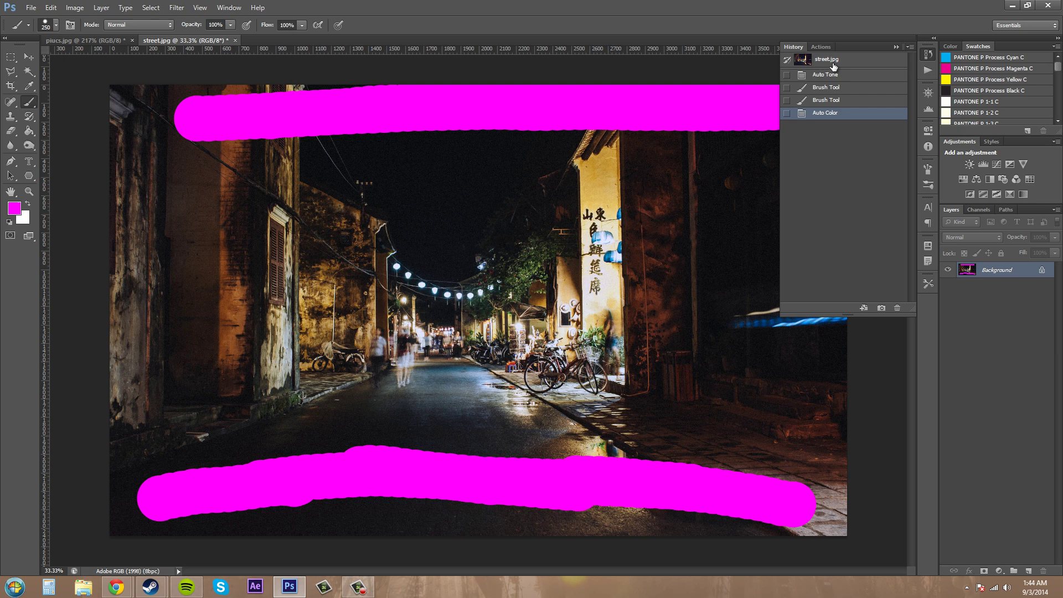
left_click(834, 66)
left_click(839, 115)
Step: Collapse the History panel, leaving the Auto Color state in effect
left_click(897, 46)
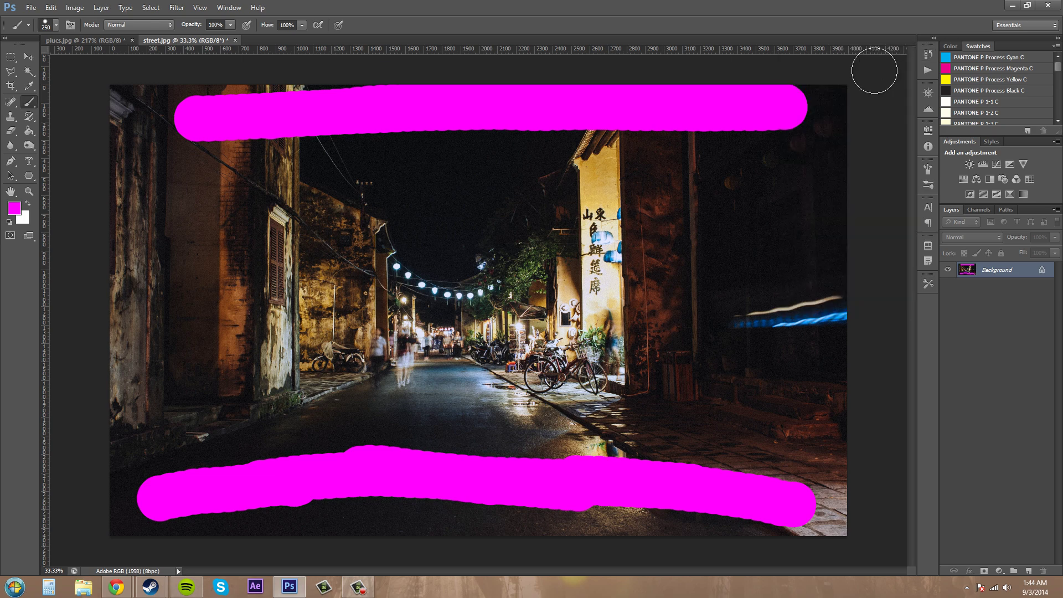
left_click(922, 57)
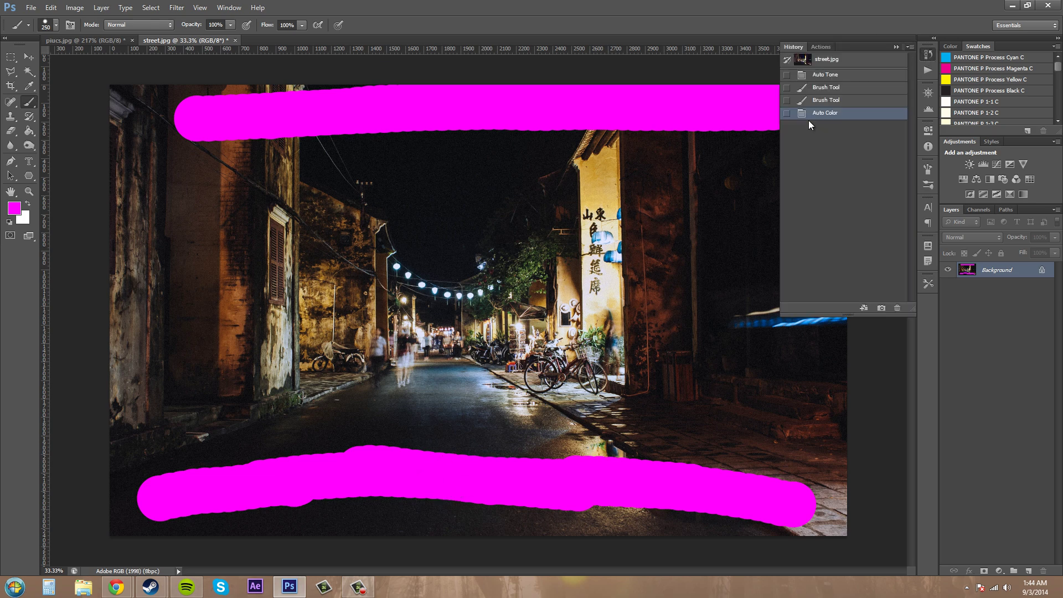
left_click(897, 46)
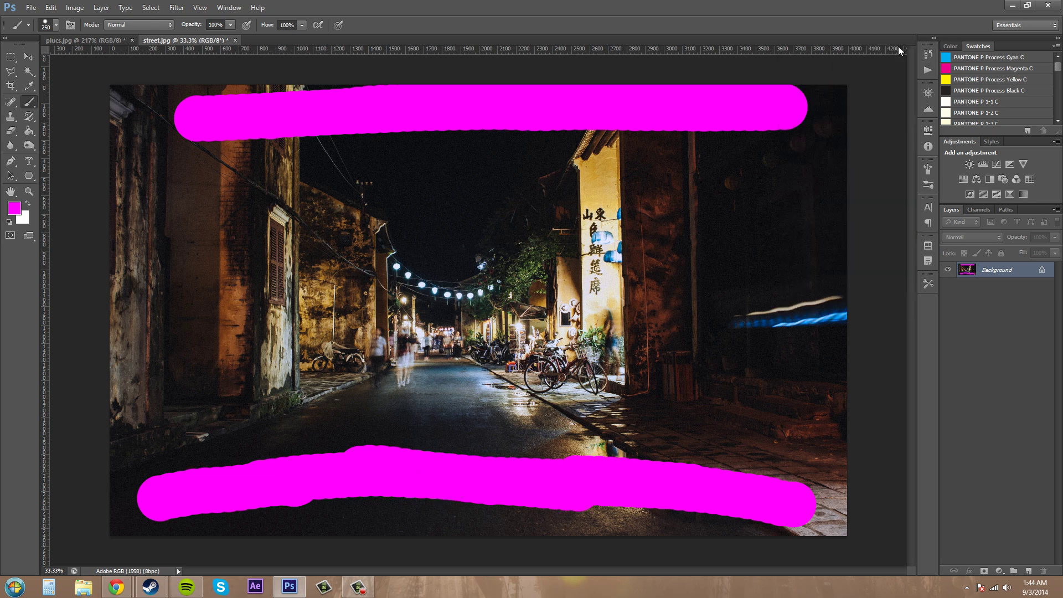